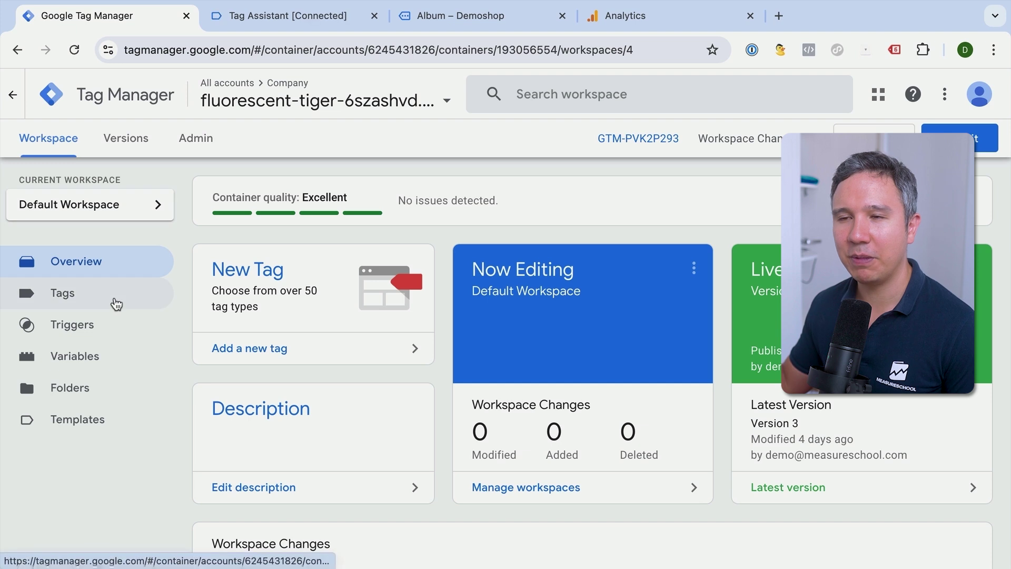
Go to the Triggers list, which holds only 'pv - form-thank-you/', and start a new trigger.
click(108, 294)
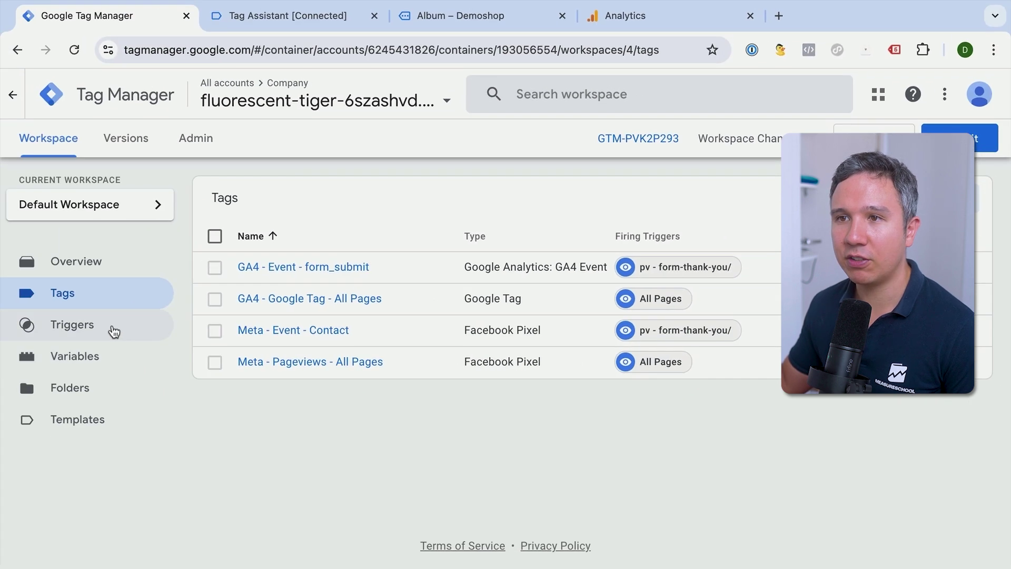
click(112, 327)
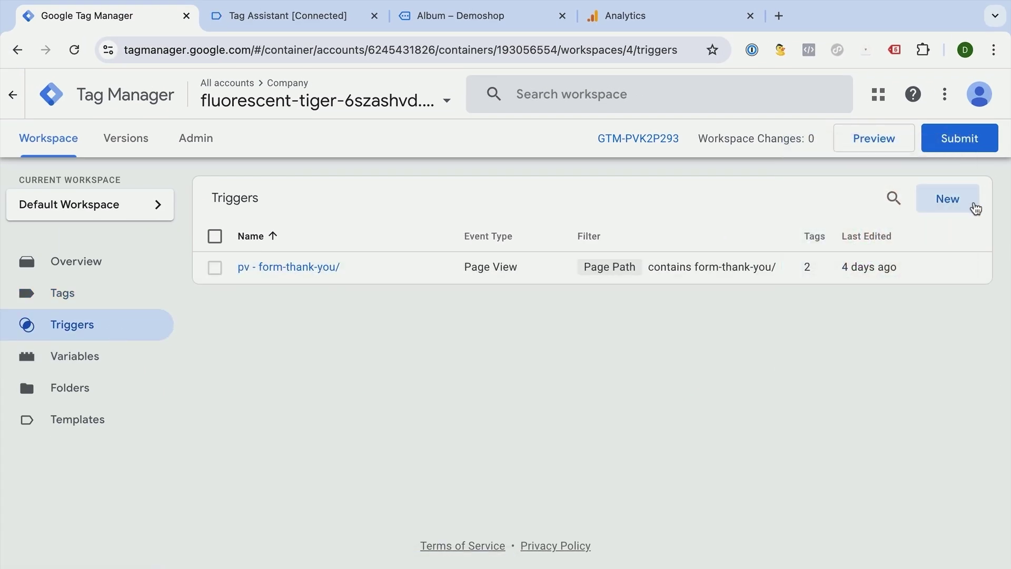
click(973, 205)
Show the trigger type choices for the new trigger and browse the Click and User Engagement types.
click(750, 227)
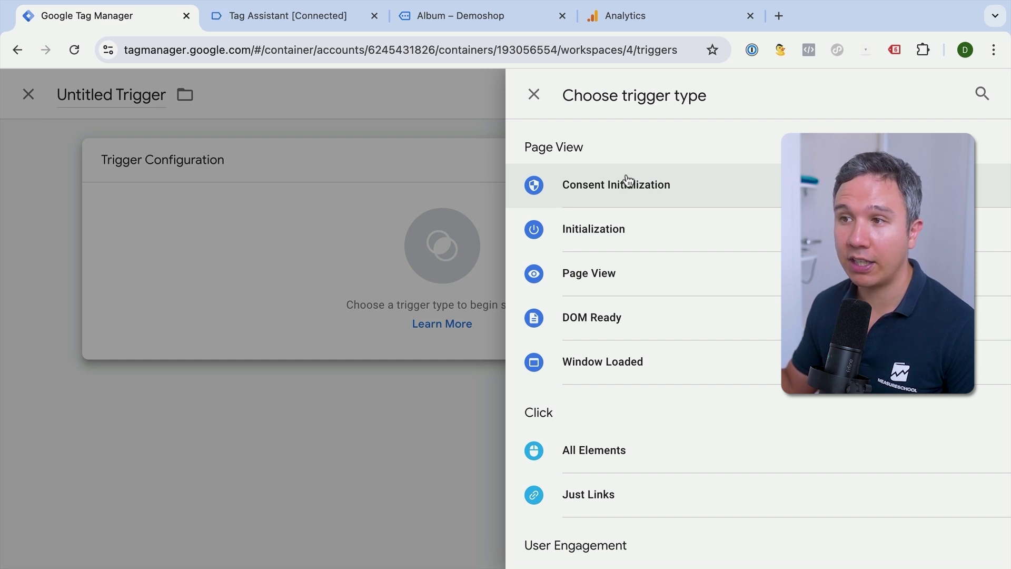
scroll(616, 187, down, 4)
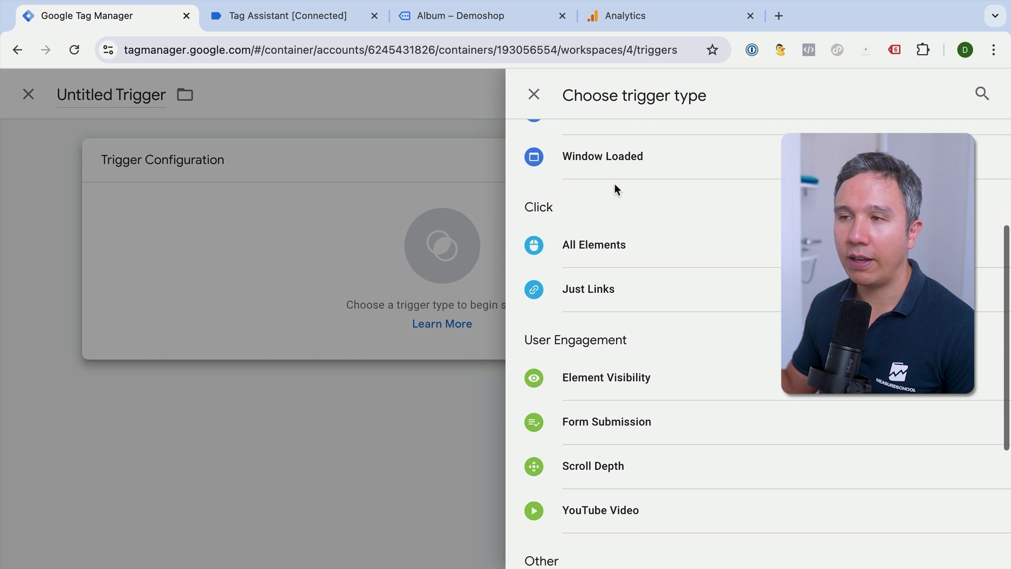
scroll(614, 183, down, 1)
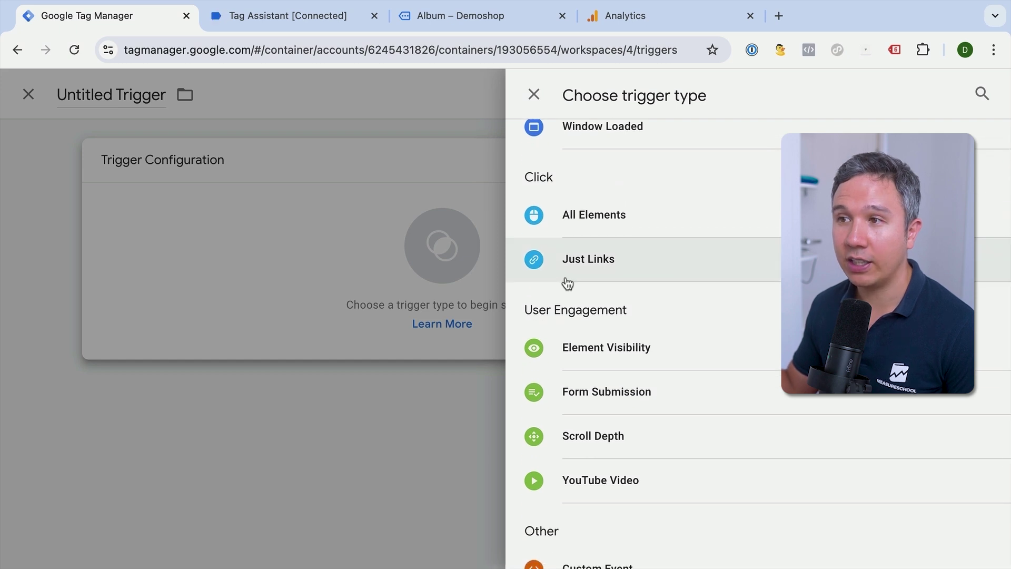
scroll(567, 284, down, 3)
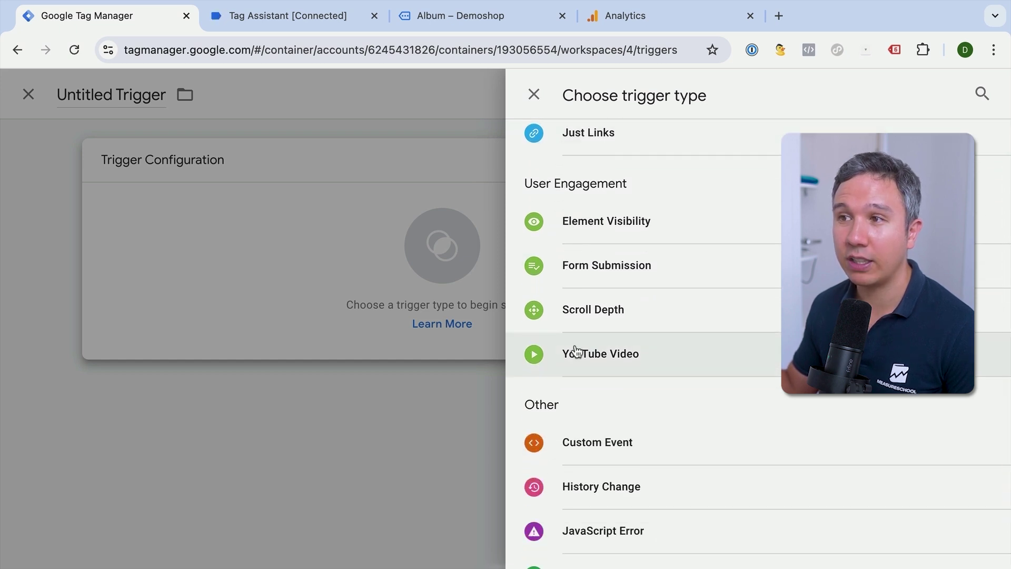
scroll(576, 351, up, 1)
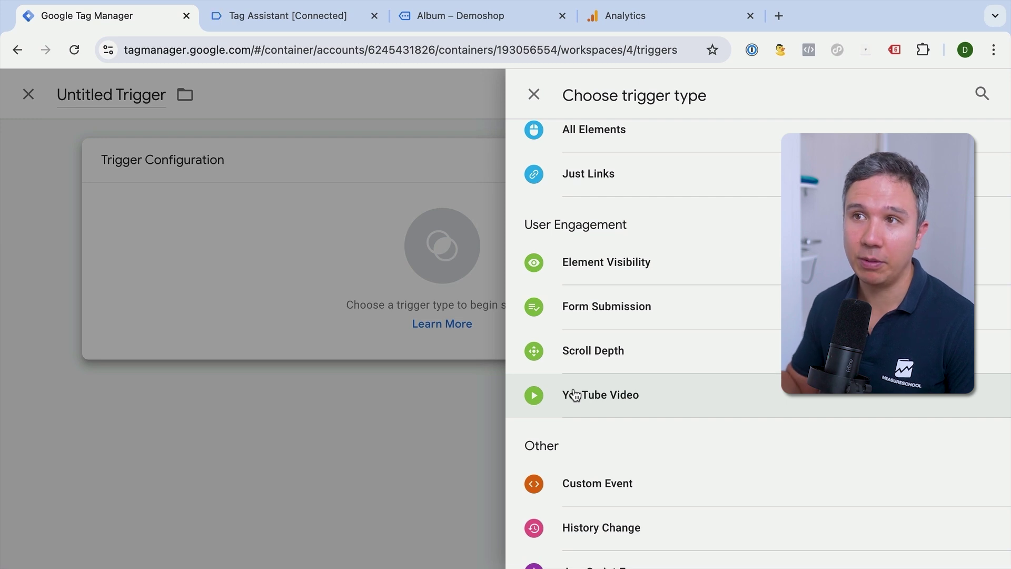
Add the $15.00 Album product to the Demoshop cart, bringing the cart to $30.00.
click(428, 21)
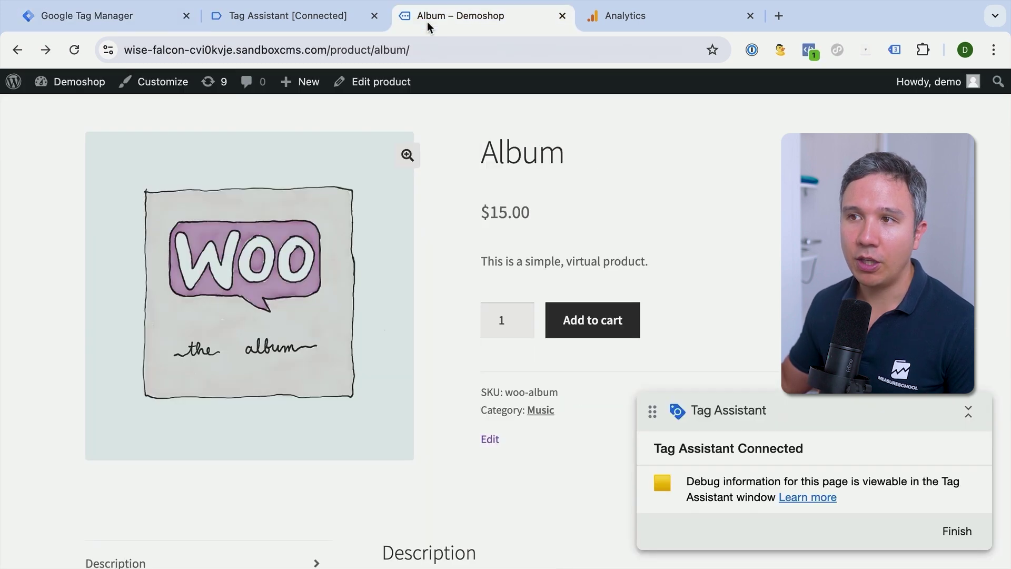
scroll(305, 181, up, 4)
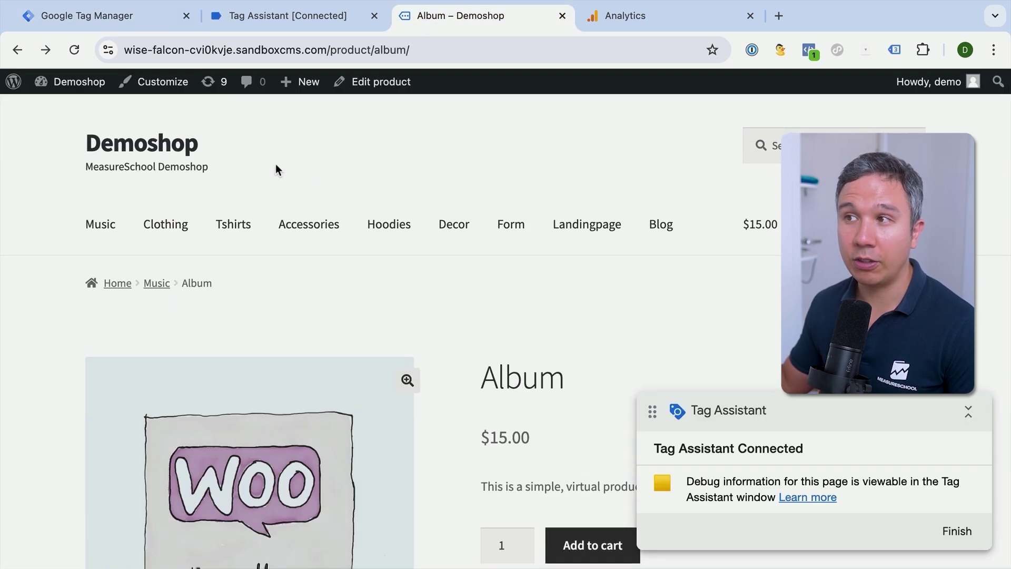
click(817, 138)
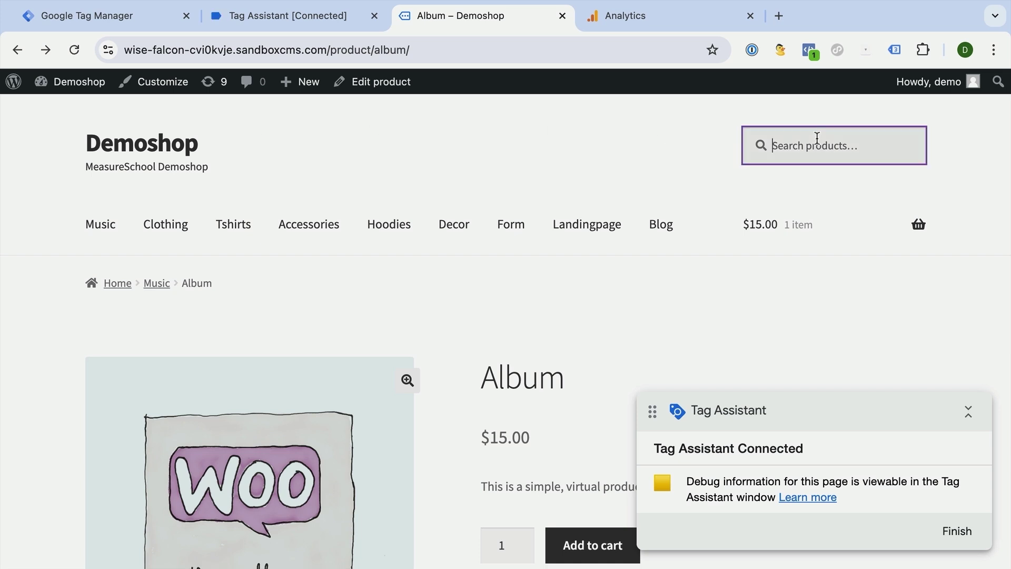
scroll(378, 159, down, 10)
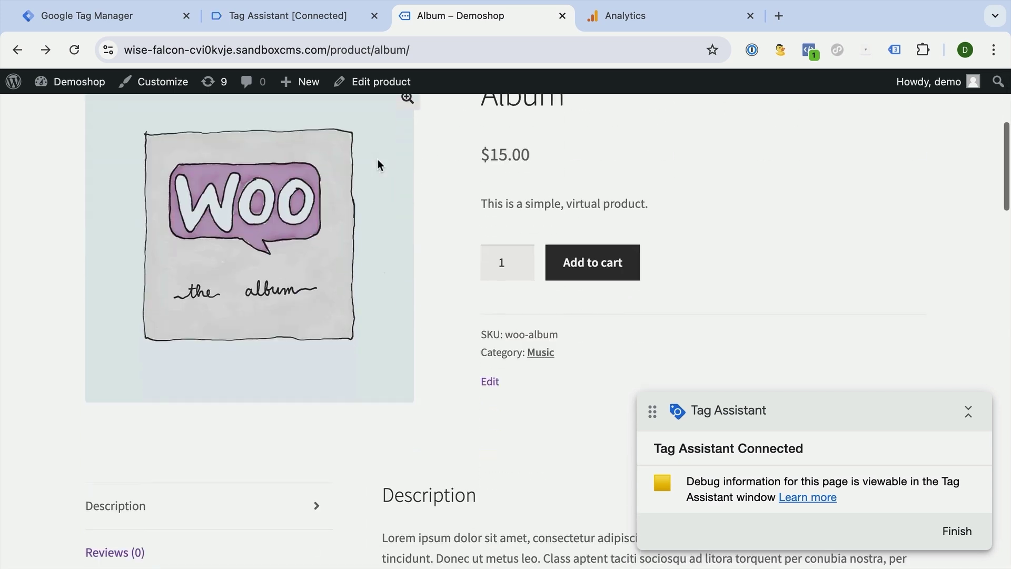
scroll(266, 248, up, 4)
scroll(265, 244, up, 2)
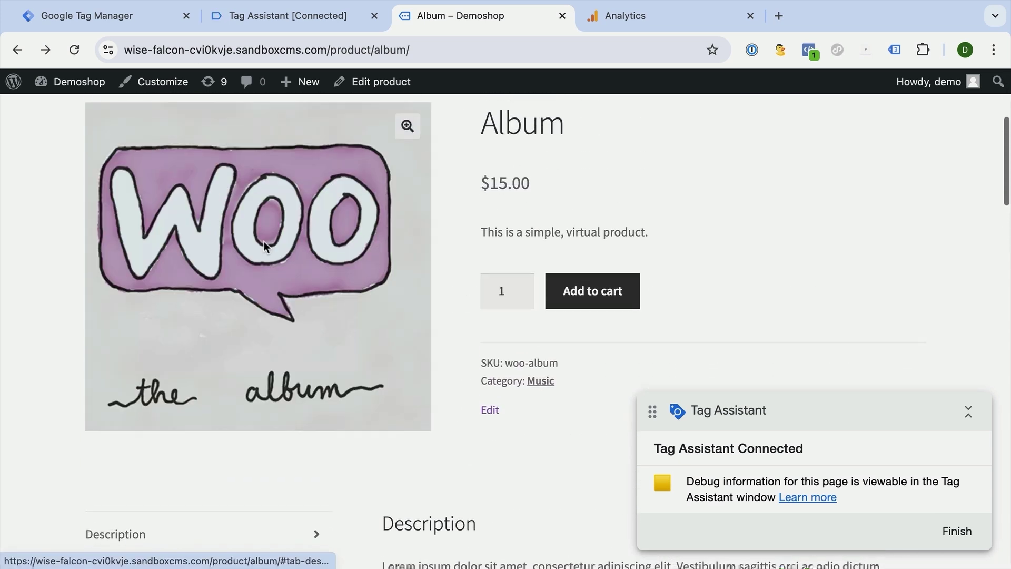
scroll(264, 241, down, 8)
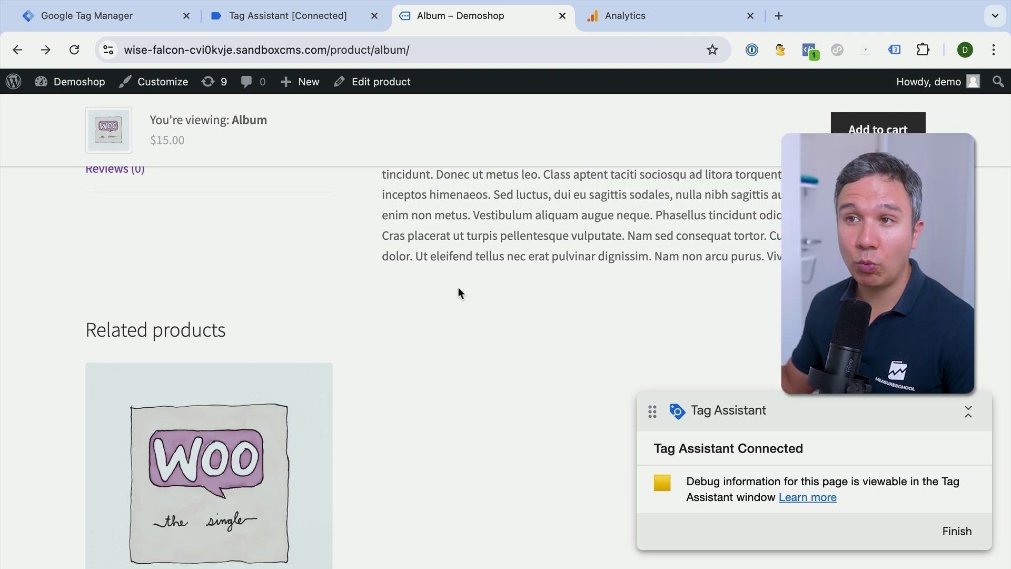
scroll(458, 288, up, 7)
scroll(458, 292, up, 3)
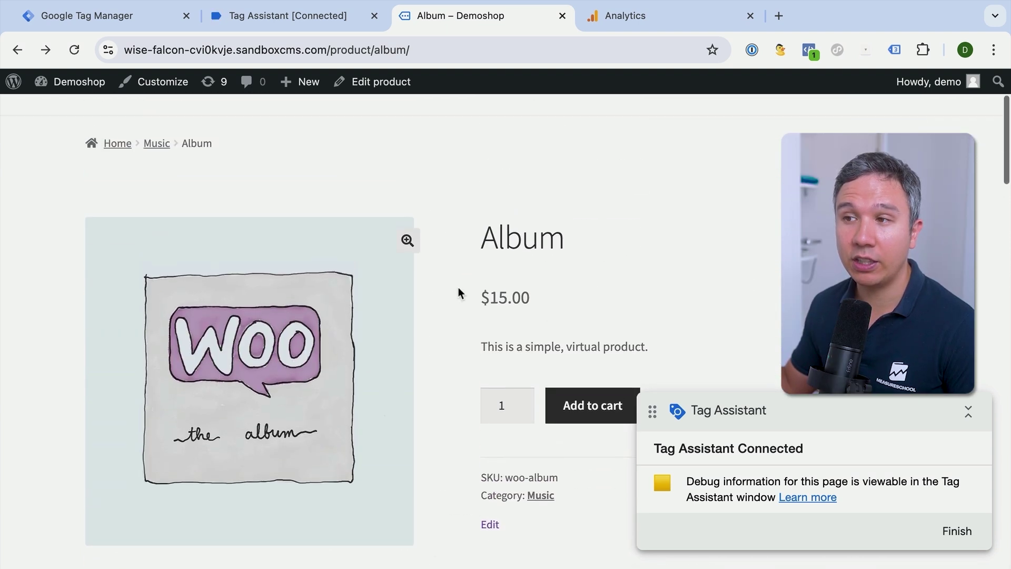
click(608, 420)
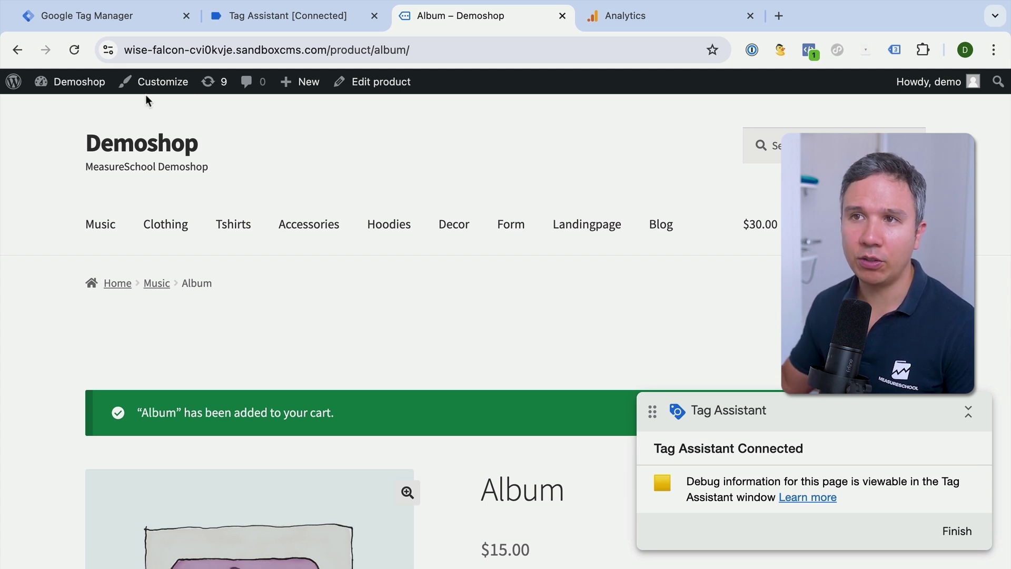
Return to Tag Manager's trigger type list showing Click – All Elements and Just Links.
click(141, 21)
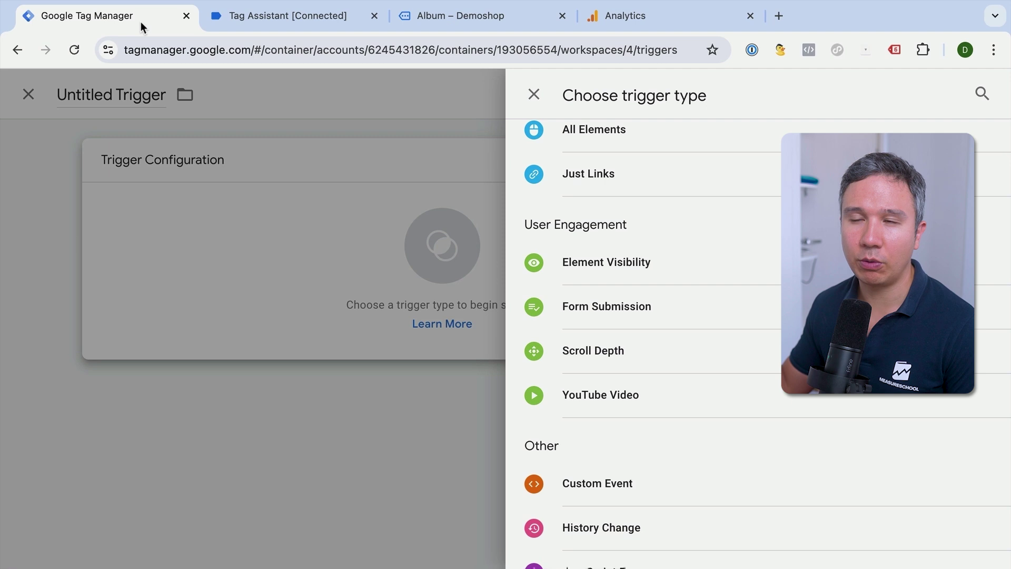
scroll(742, 316, up, 1)
scroll(743, 316, up, 5)
scroll(706, 350, down, 1)
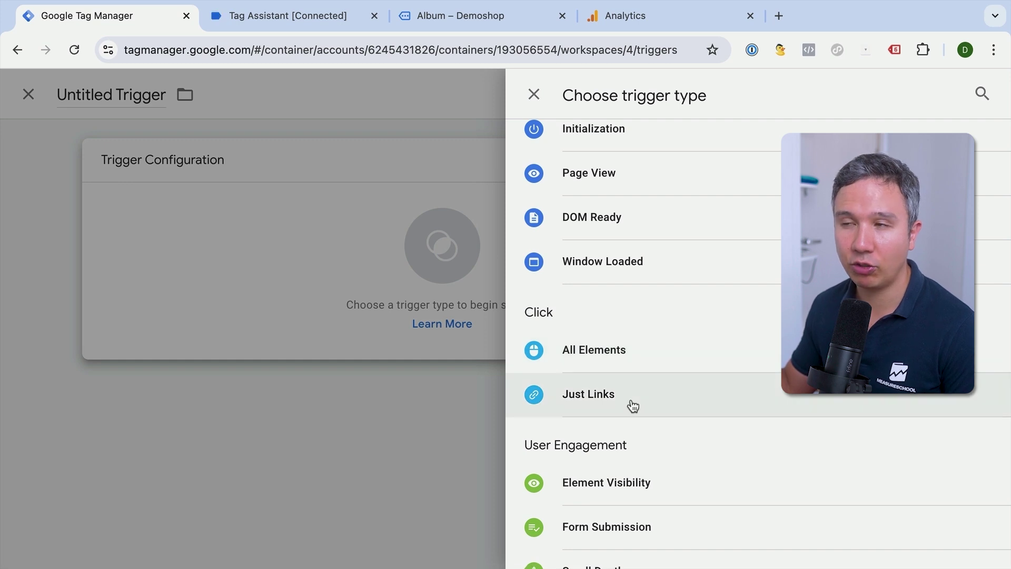
click(458, 17)
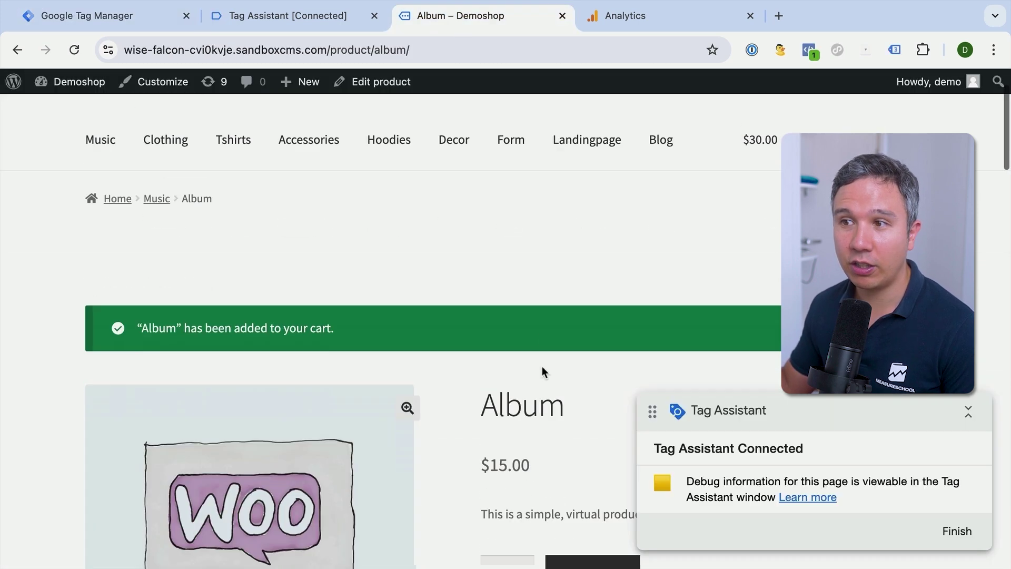
scroll(542, 366, down, 3)
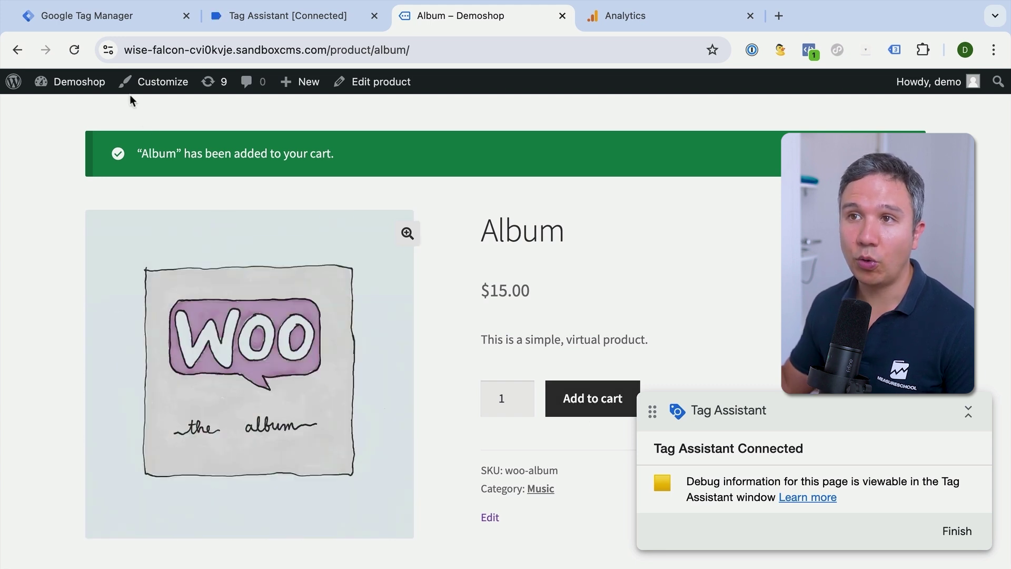
click(150, 26)
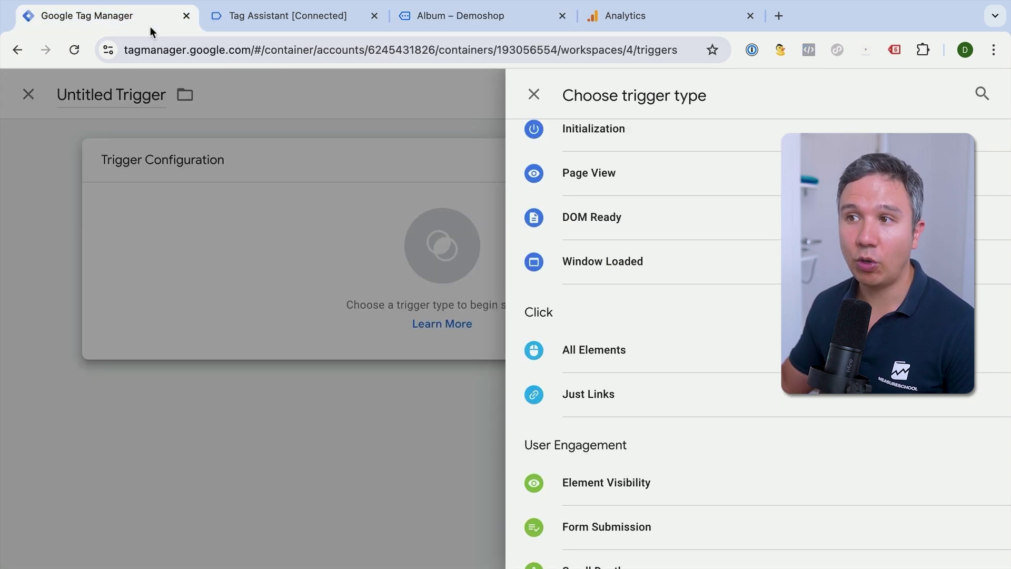
Save a Click – All Elements trigger named 'click' that fires on All Clicks.
click(598, 352)
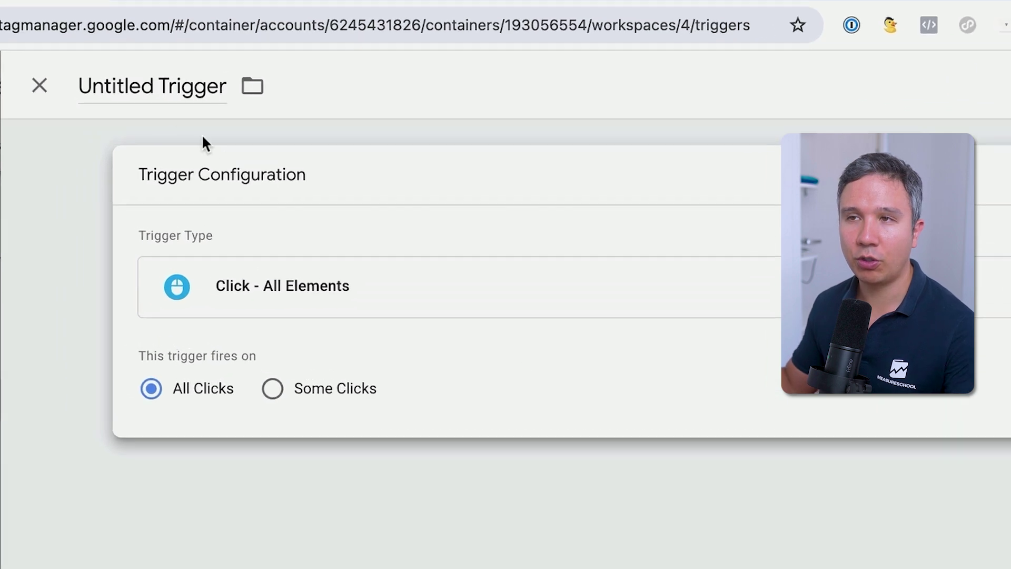
click(242, 98)
text(click)
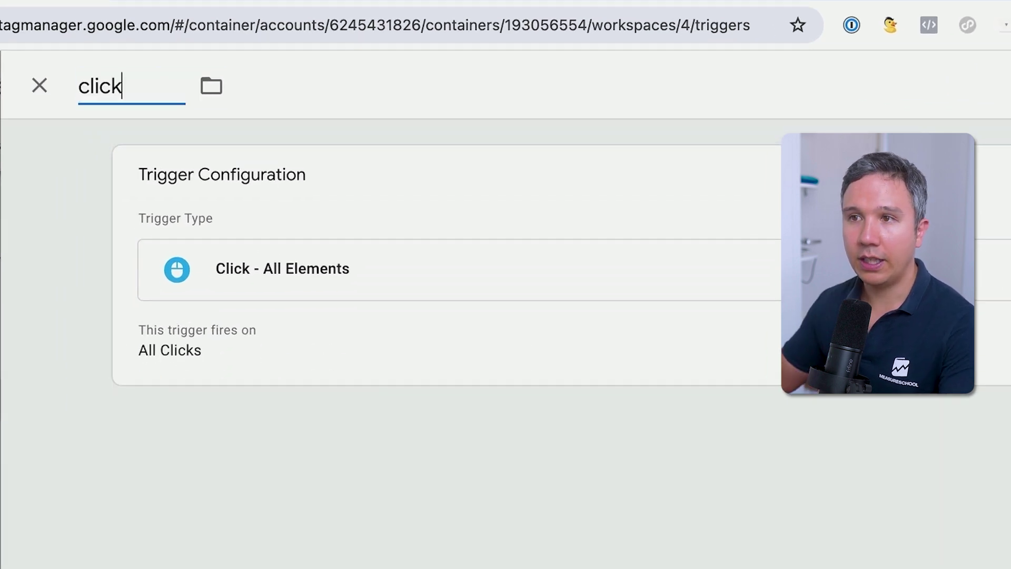
click(433, 364)
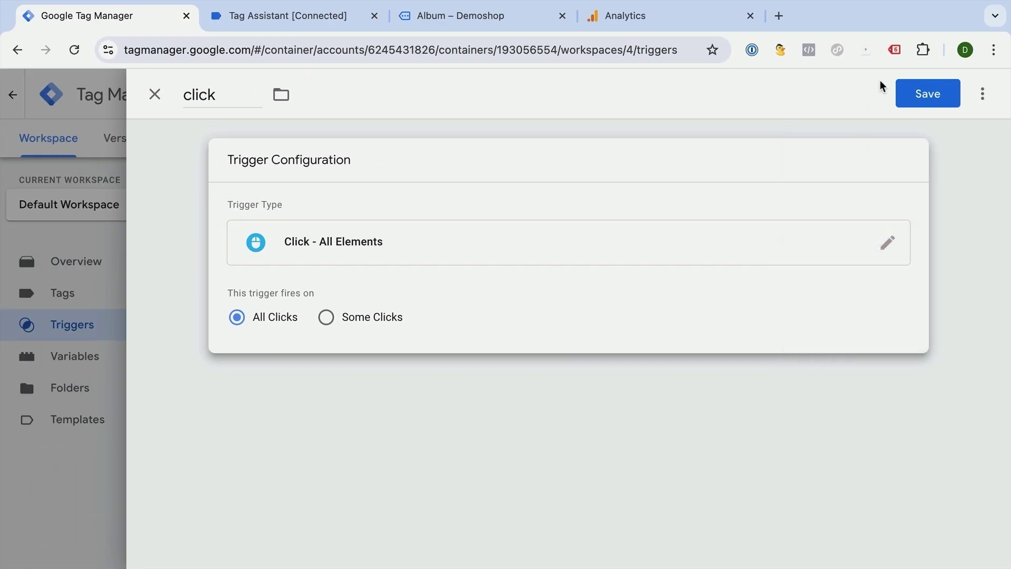
click(916, 94)
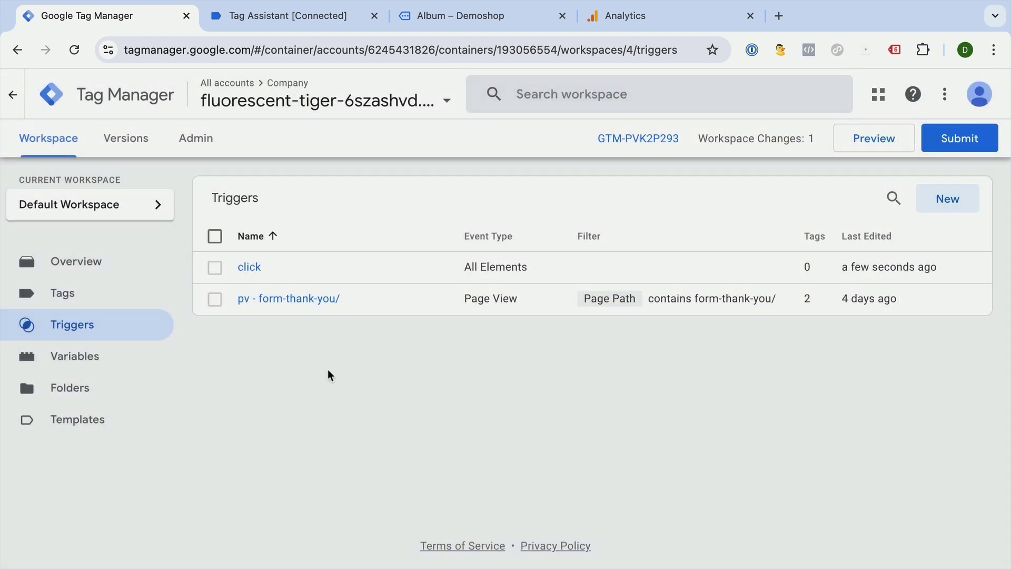
Enable the Click Element, Classes, ID, Target, URL and Text built-in variables.
click(106, 358)
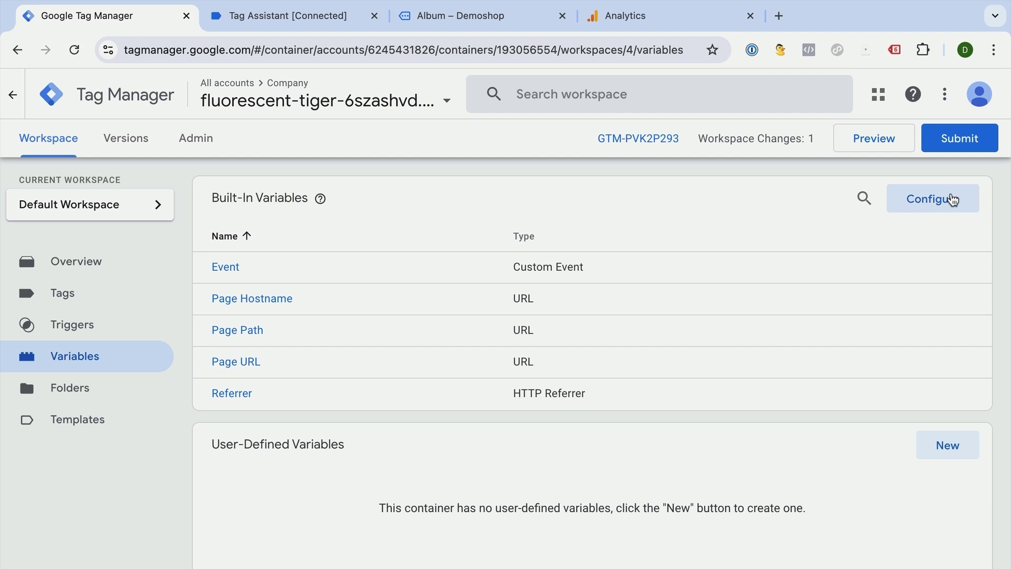
click(953, 201)
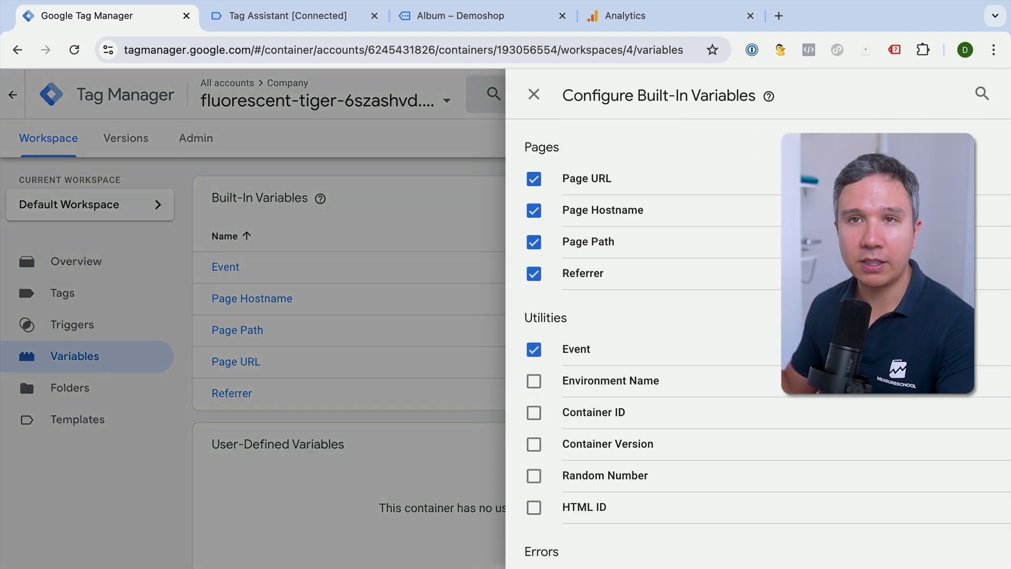
scroll(741, 322, down, 5)
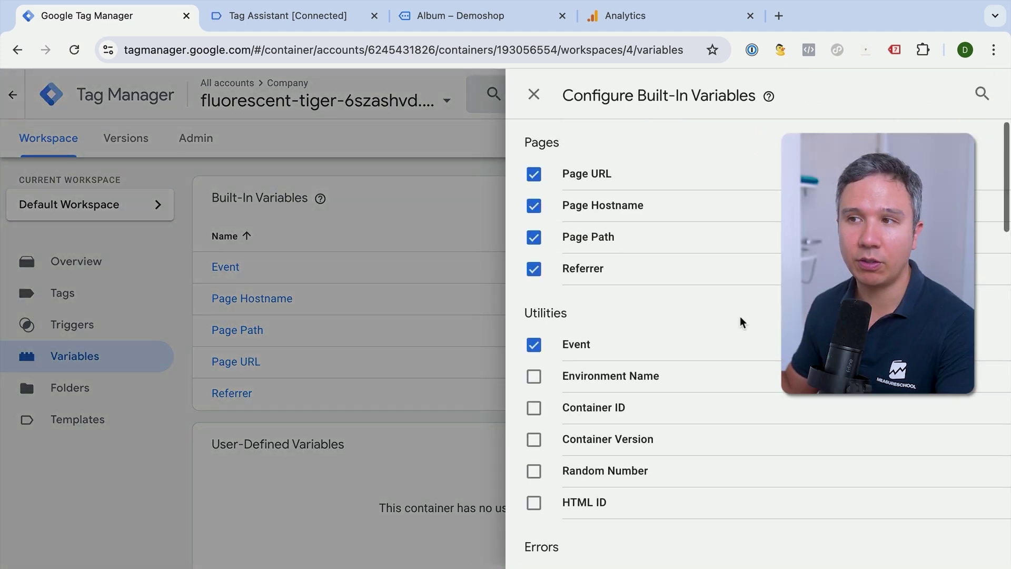
scroll(740, 323, down, 5)
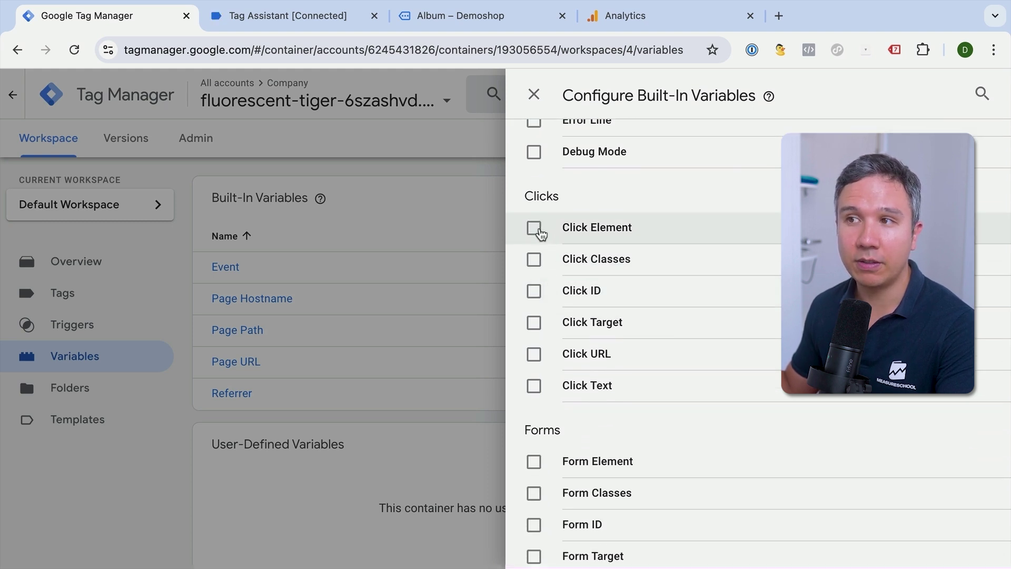
click(535, 229)
click(535, 260)
click(535, 291)
click(535, 323)
click(536, 356)
click(534, 387)
click(533, 95)
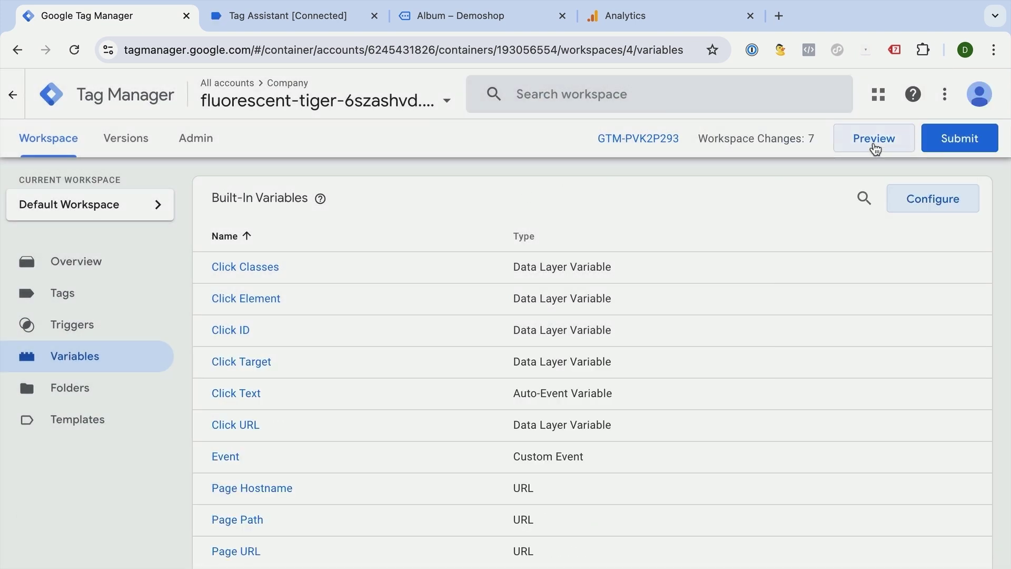
Start a Tag Assistant preview on the Demoshop and click Add to cart on the Album product.
click(875, 138)
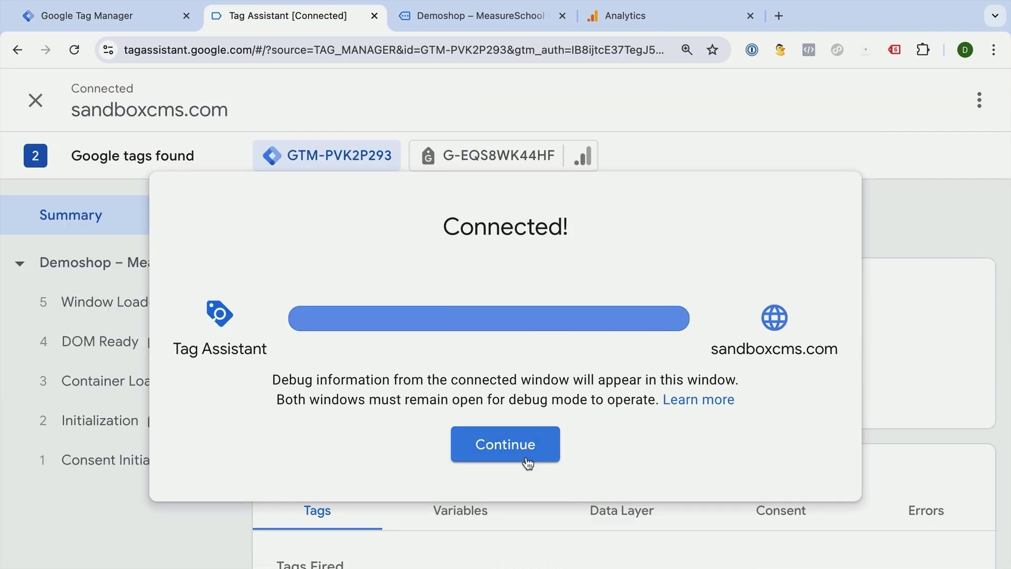
click(525, 464)
click(493, 21)
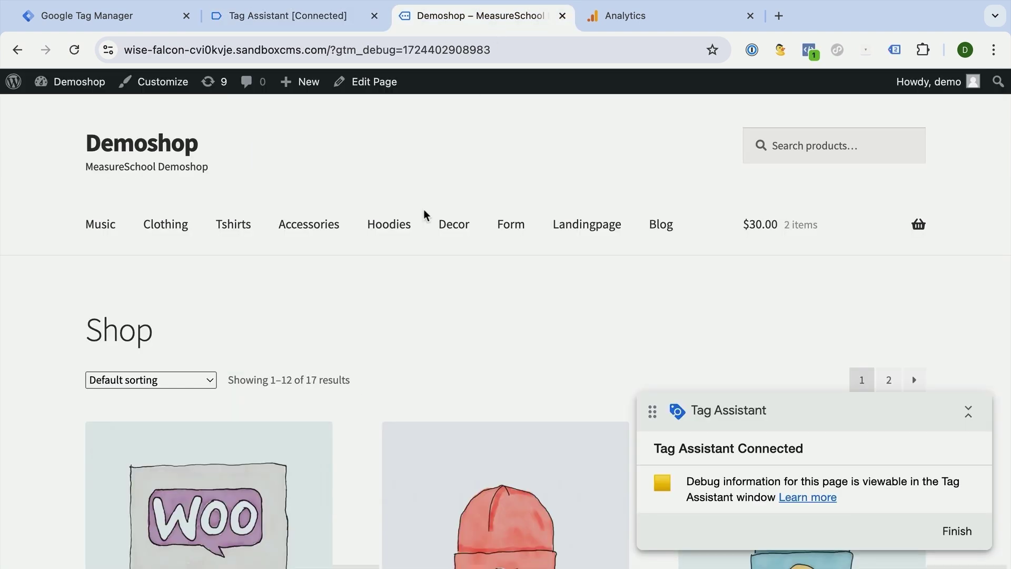
scroll(366, 321, down, 3)
click(250, 361)
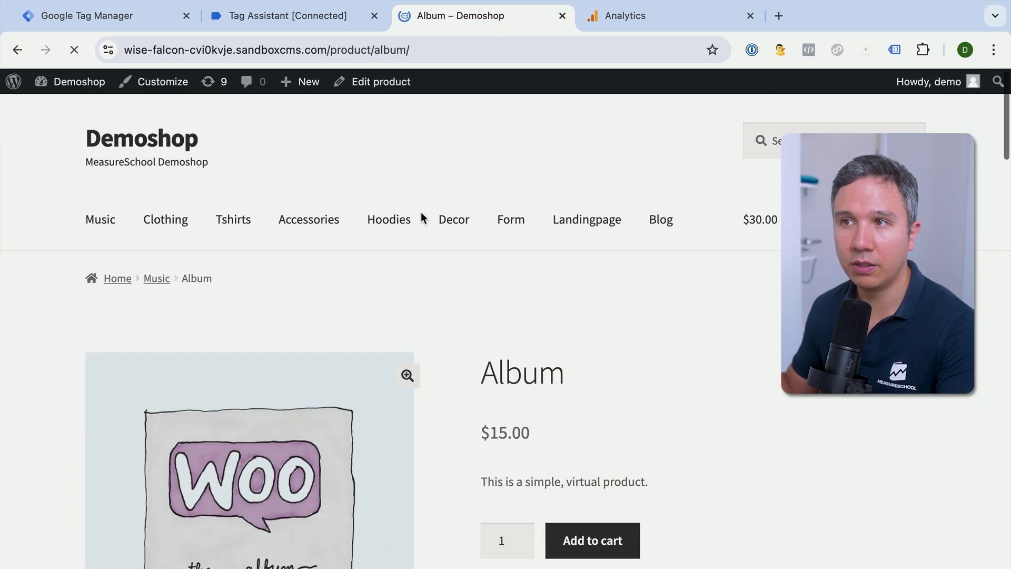
scroll(527, 295, down, 3)
click(590, 400)
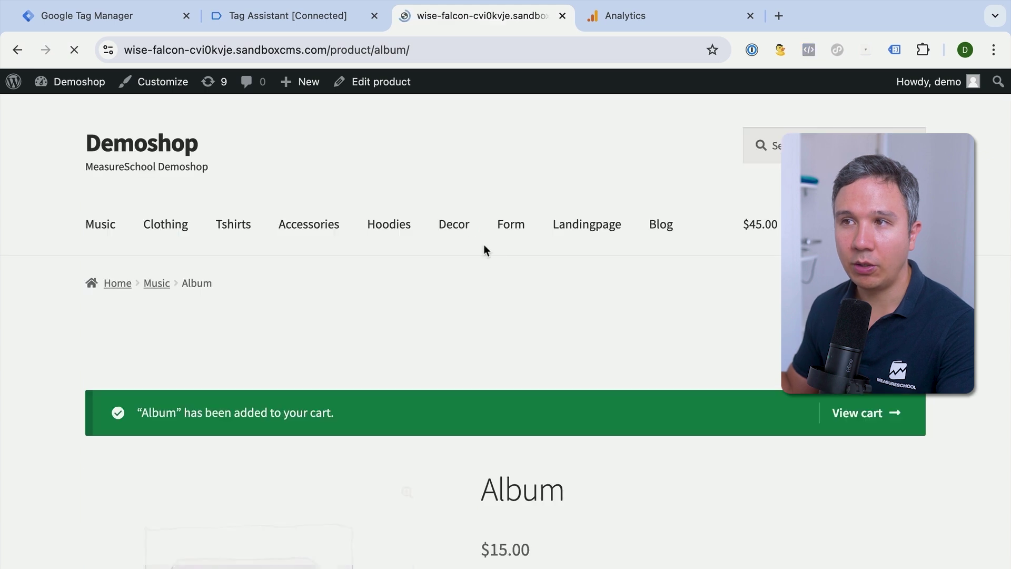
click(310, 23)
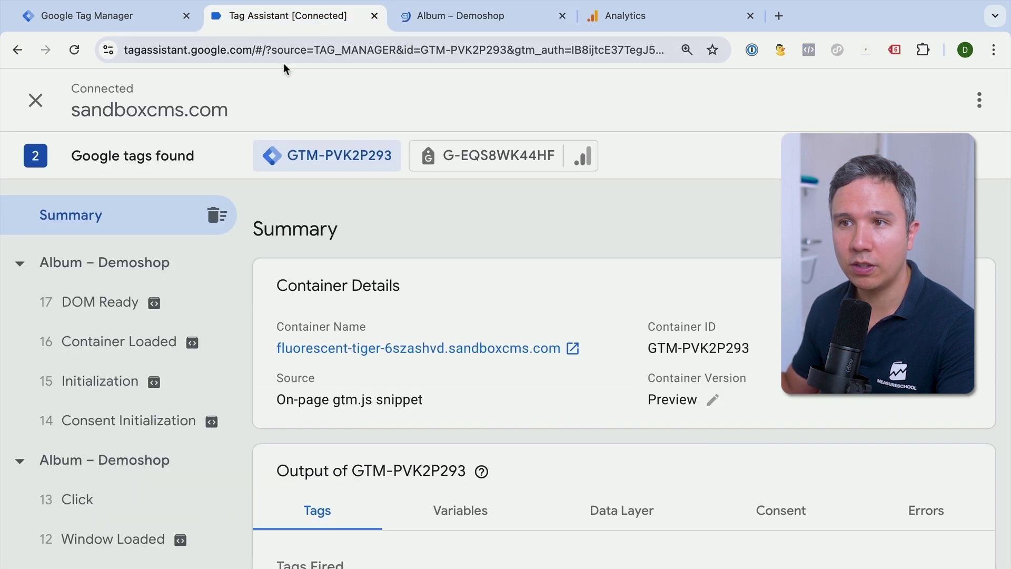
Inspect event 13's variables: Click Text 'Add to cart' and the single_add_to_cart_button classes.
mouse_move(170, 315)
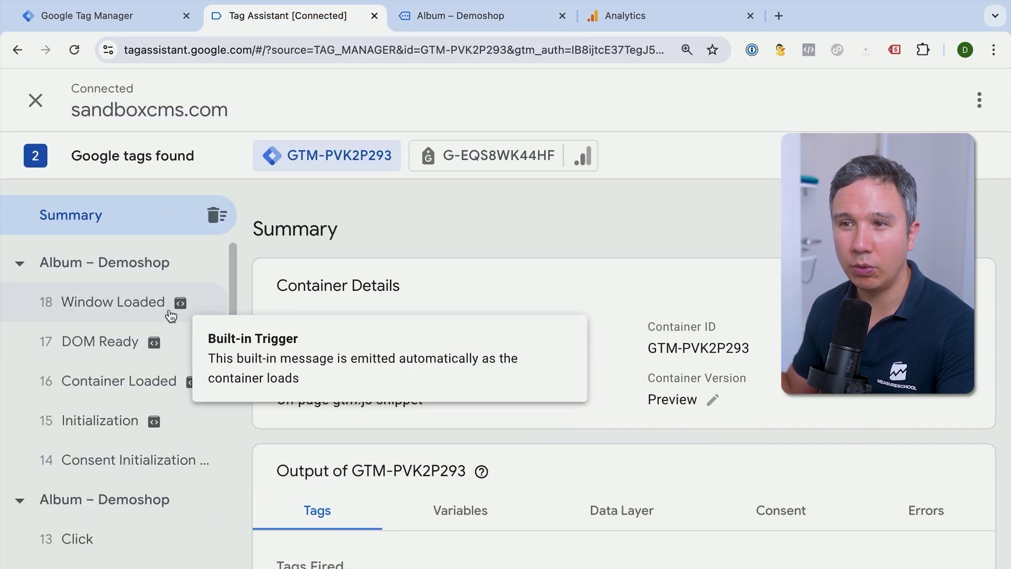
scroll(170, 315, down, 5)
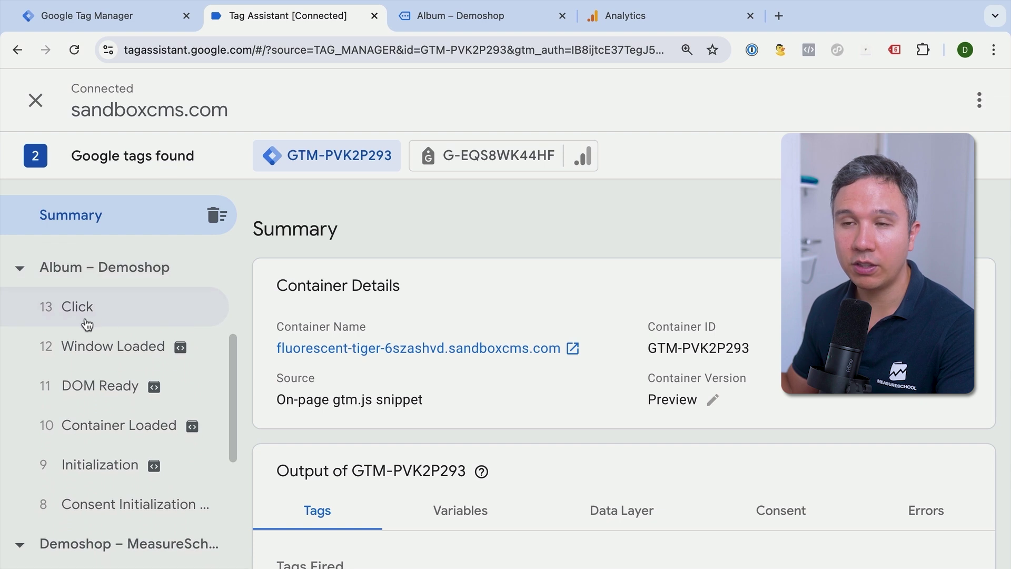
click(87, 322)
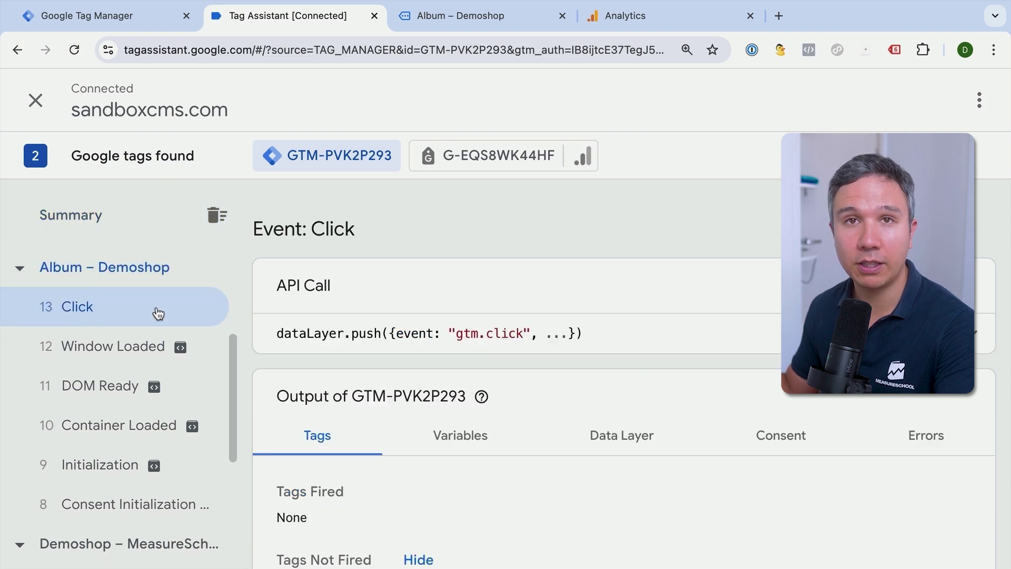
scroll(308, 273, down, 4)
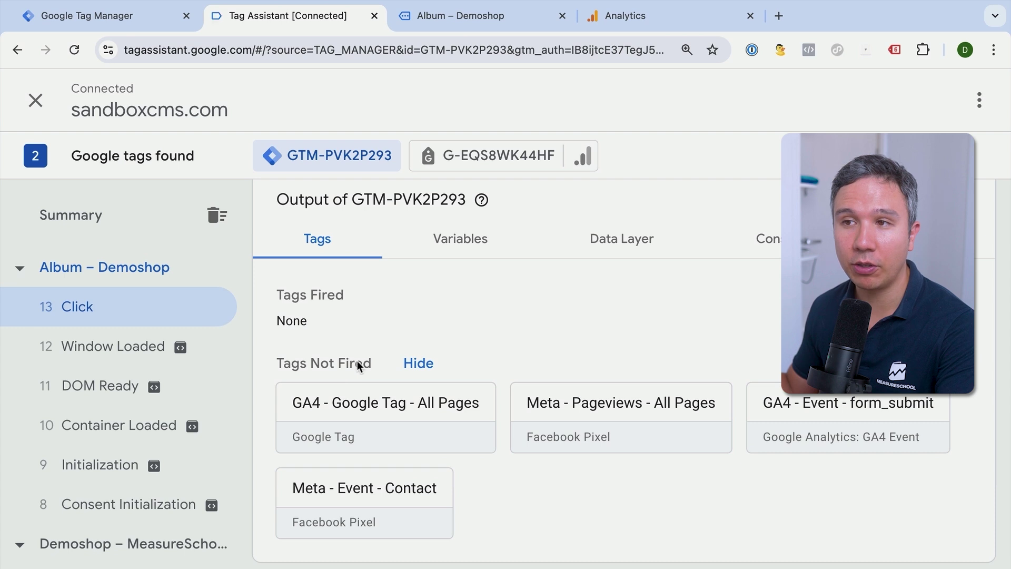
click(458, 247)
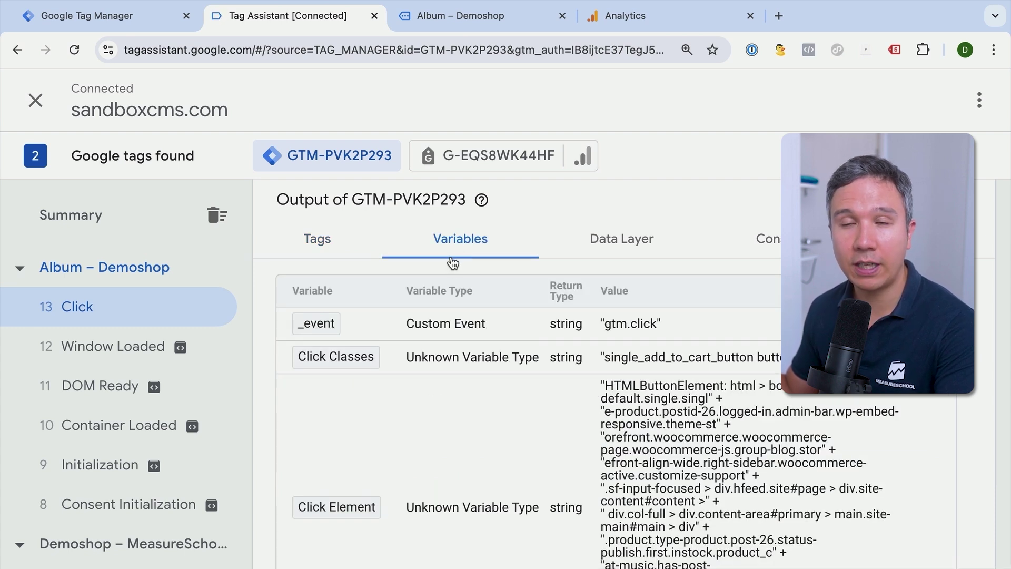
scroll(416, 312, down, 2)
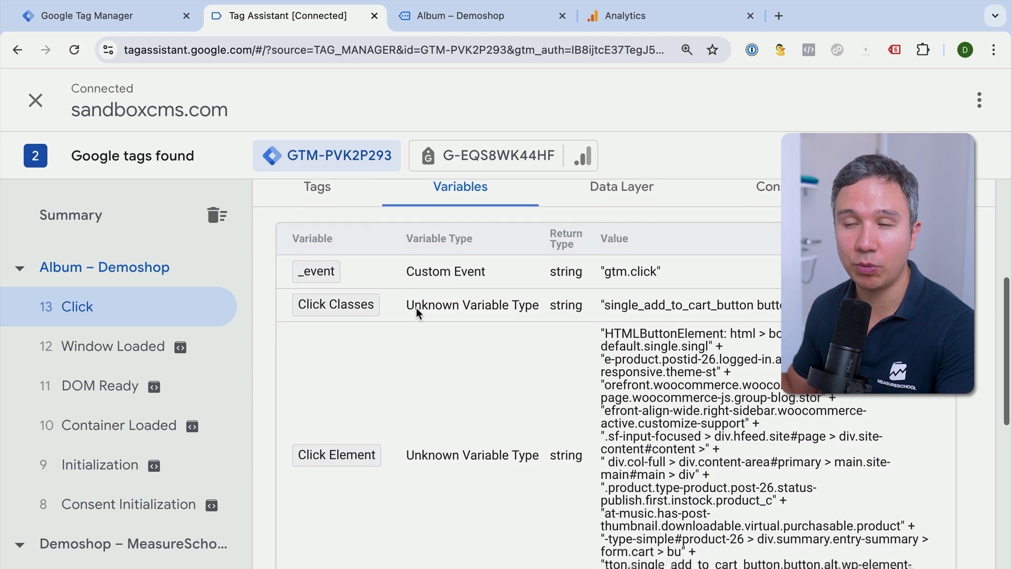
scroll(416, 314, down, 2)
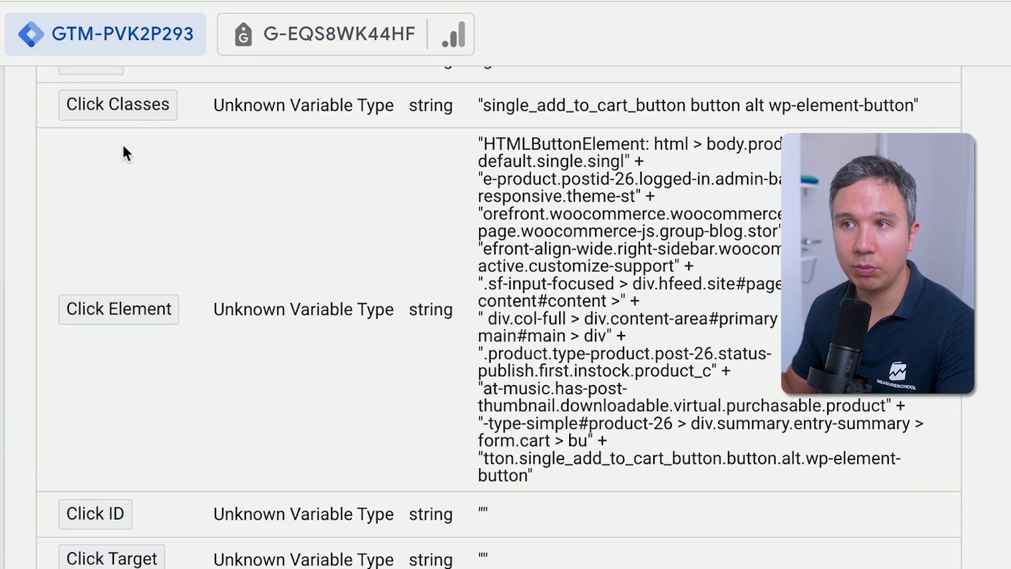
scroll(120, 300, down, 2)
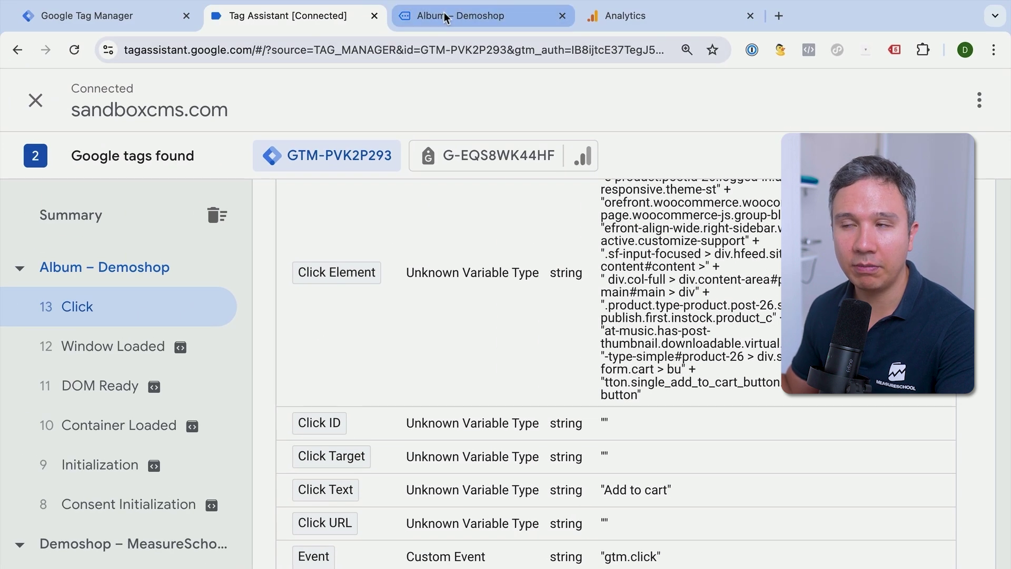
Click the shop's Landingpage link and inspect the resulting 19 Click event's variables.
click(444, 15)
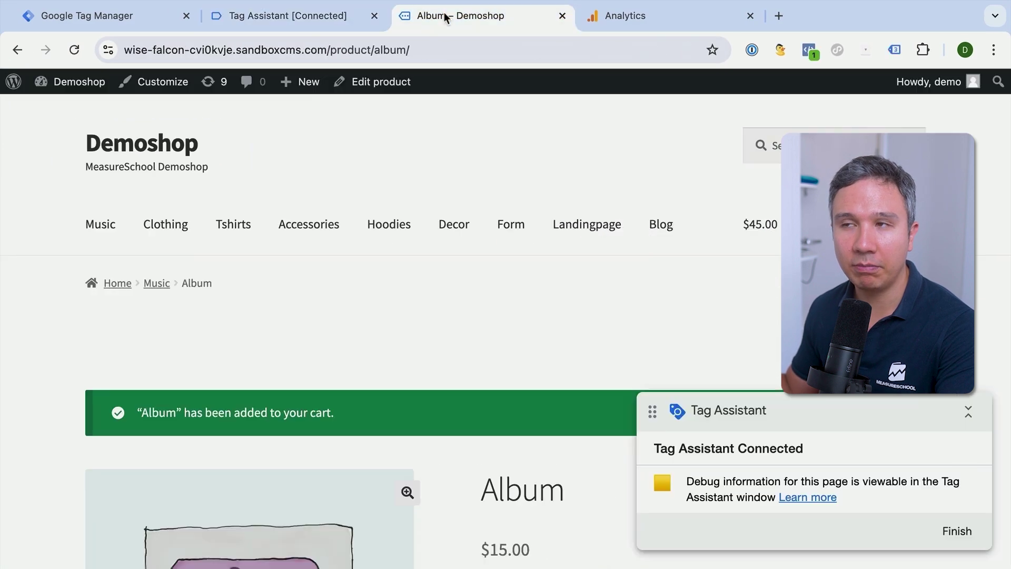
click(613, 231)
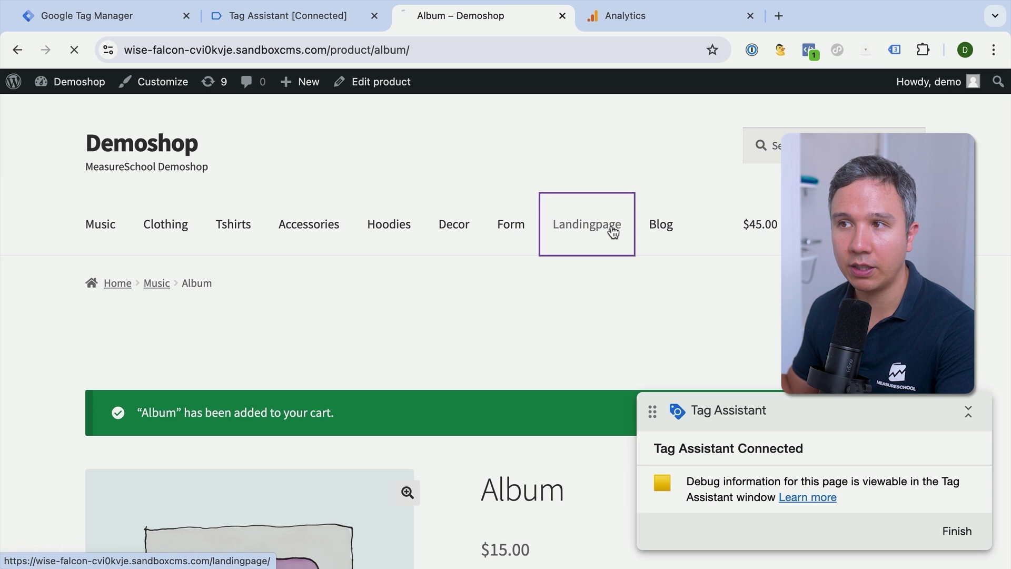
click(270, 23)
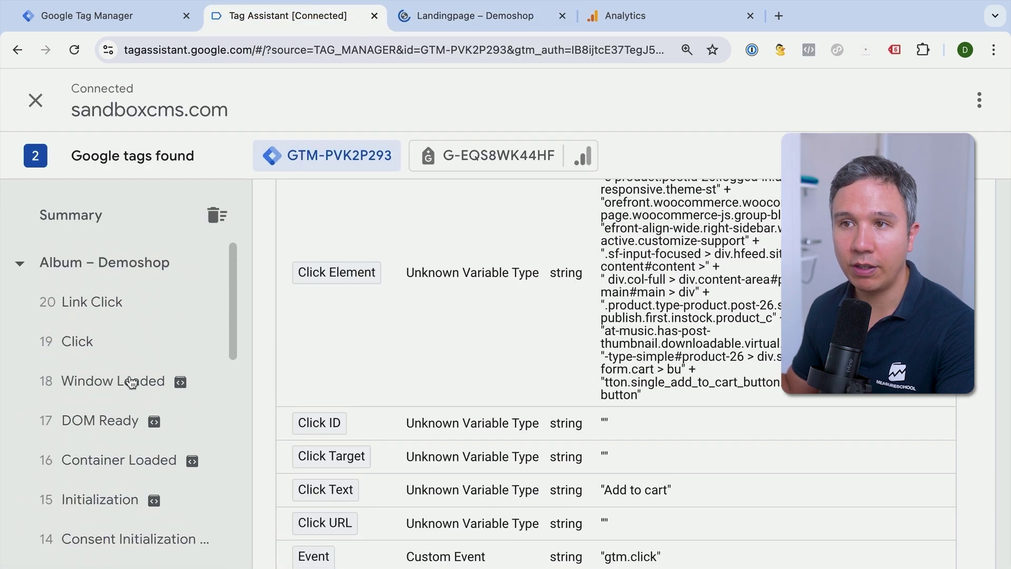
scroll(97, 355, down, 5)
click(66, 337)
scroll(384, 335, up, 4)
scroll(384, 335, down, 2)
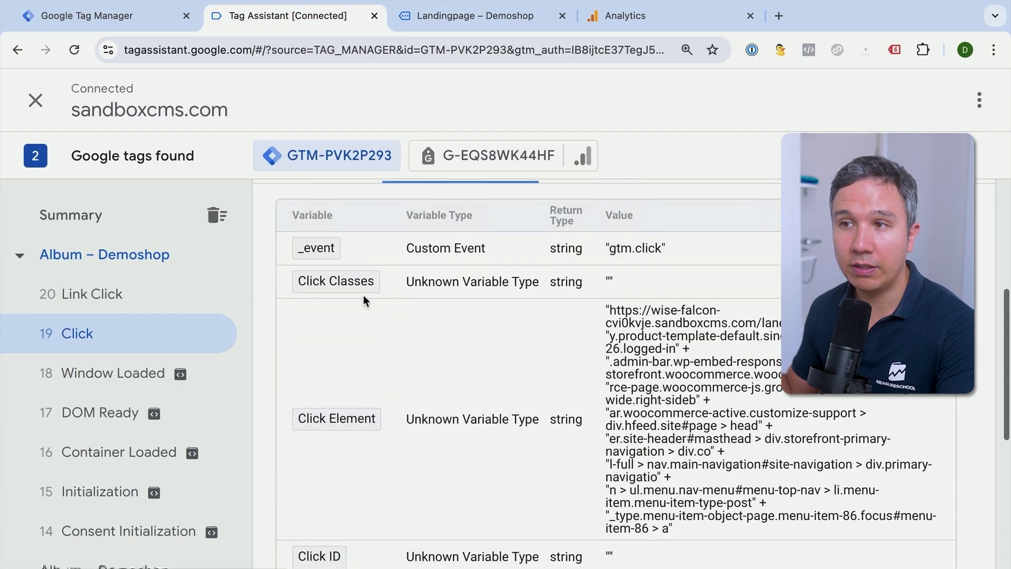
scroll(342, 308, down, 3)
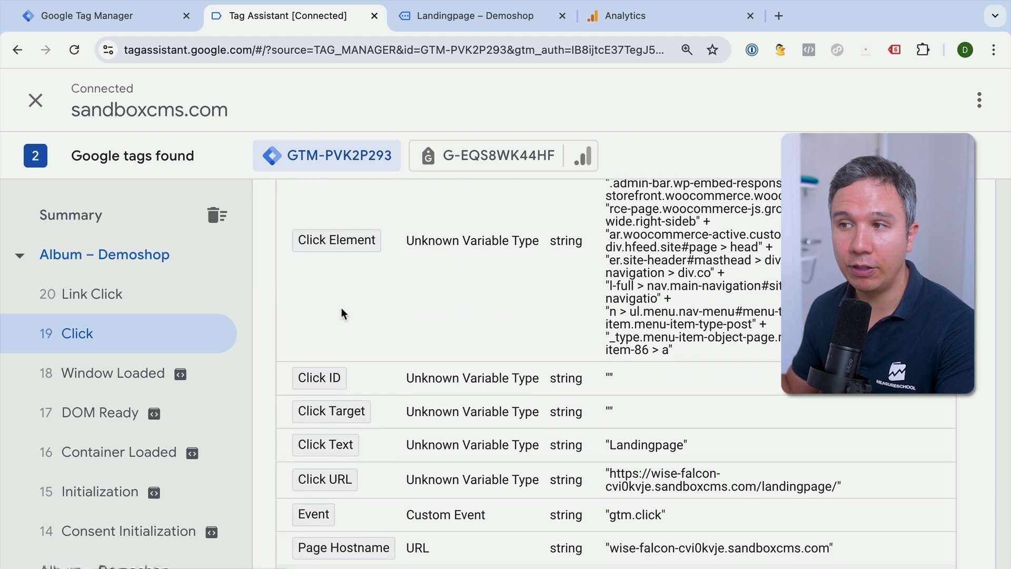
scroll(342, 308, down, 1)
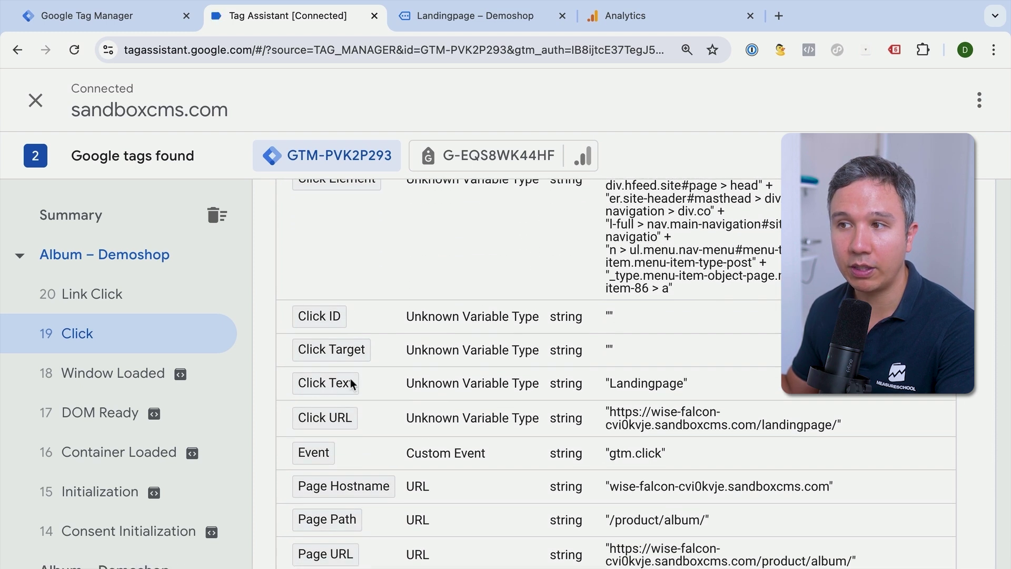
scroll(135, 413, down, 5)
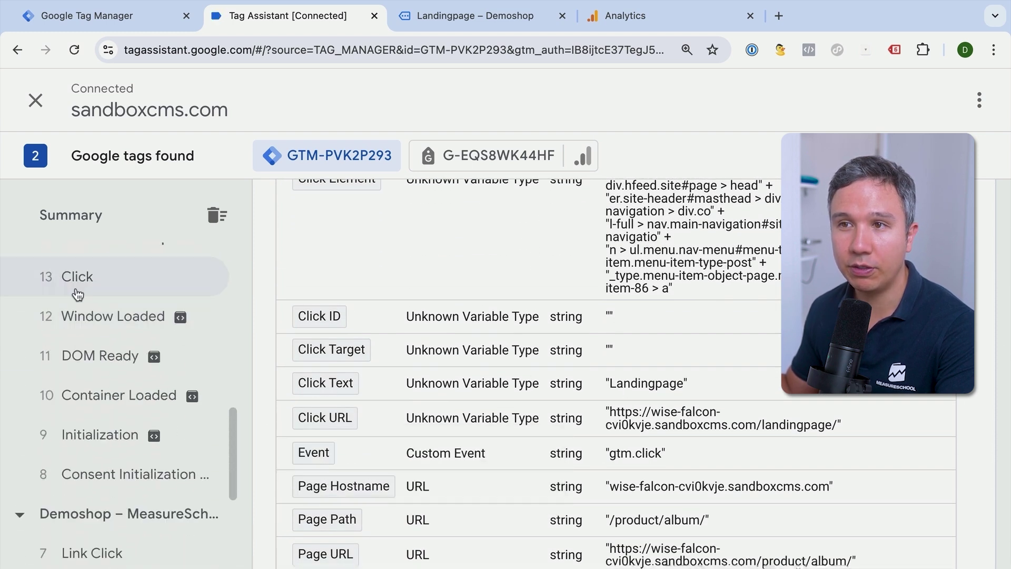
Reopen event 13 to compare its 'Add to cart' Click variables.
click(77, 279)
scroll(612, 410, up, 5)
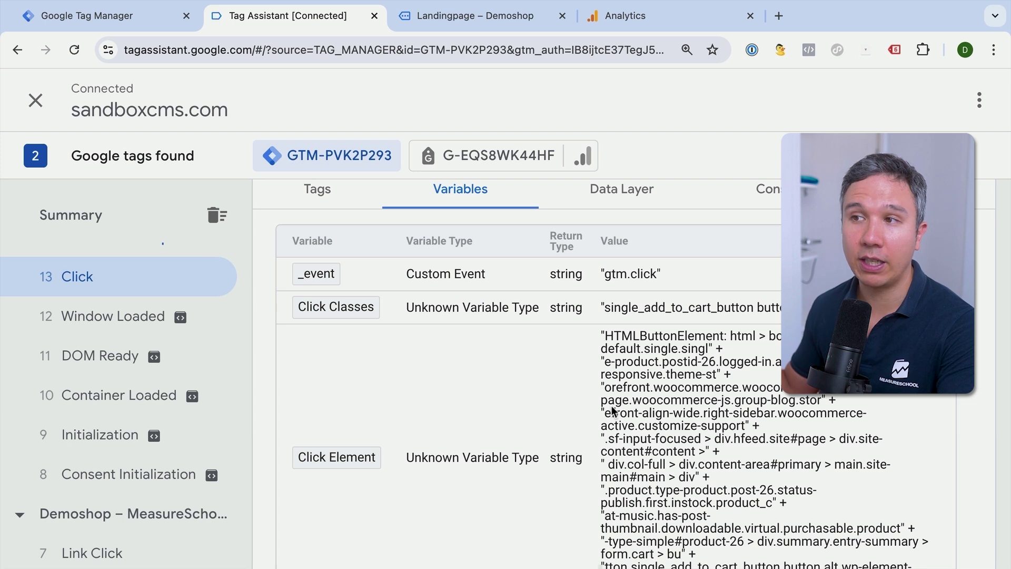
scroll(614, 410, down, 5)
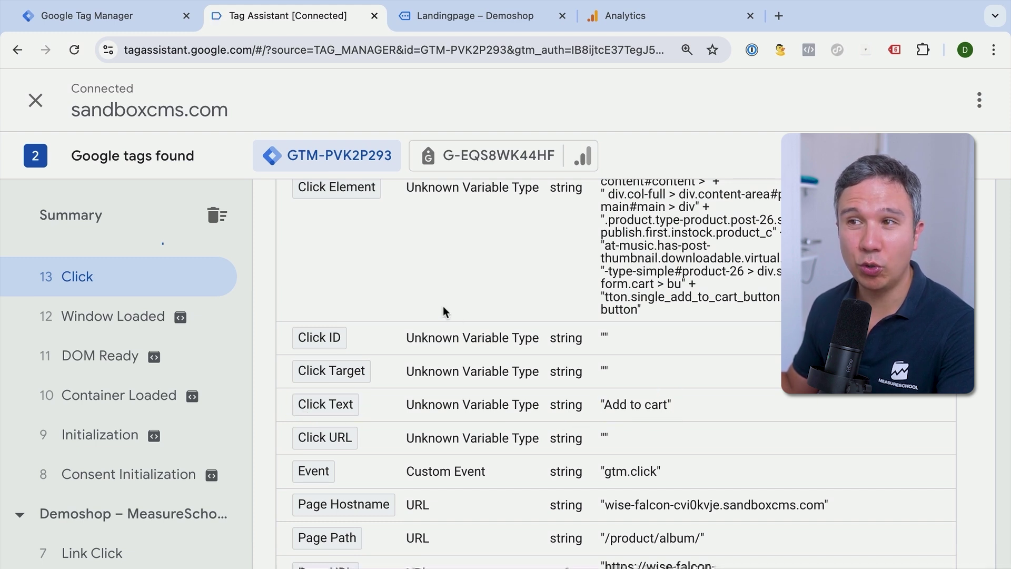
click(105, 16)
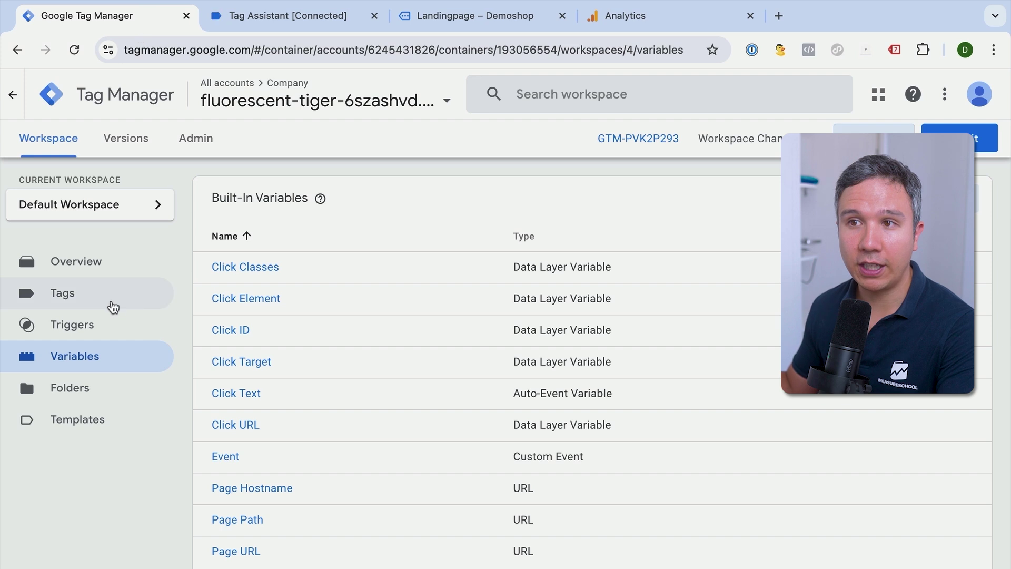
Rename the 'click' trigger to 'click - Add to cart'.
click(109, 301)
click(99, 325)
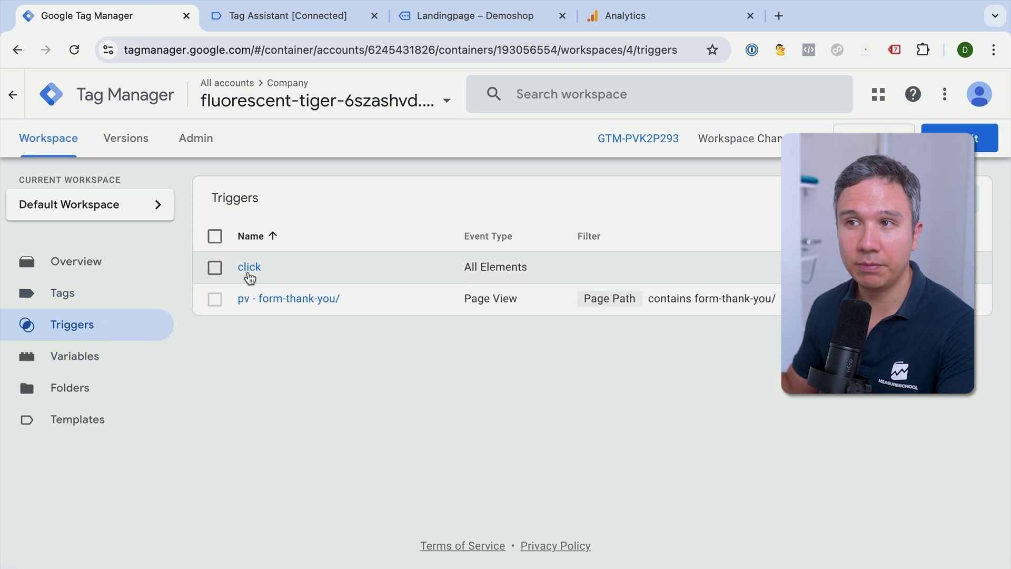
click(248, 267)
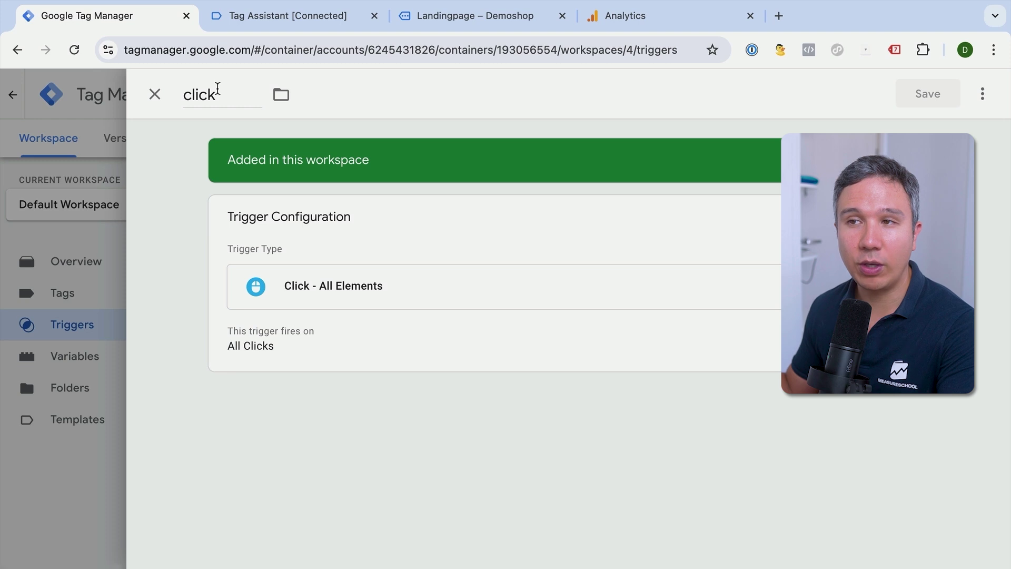
text(-)
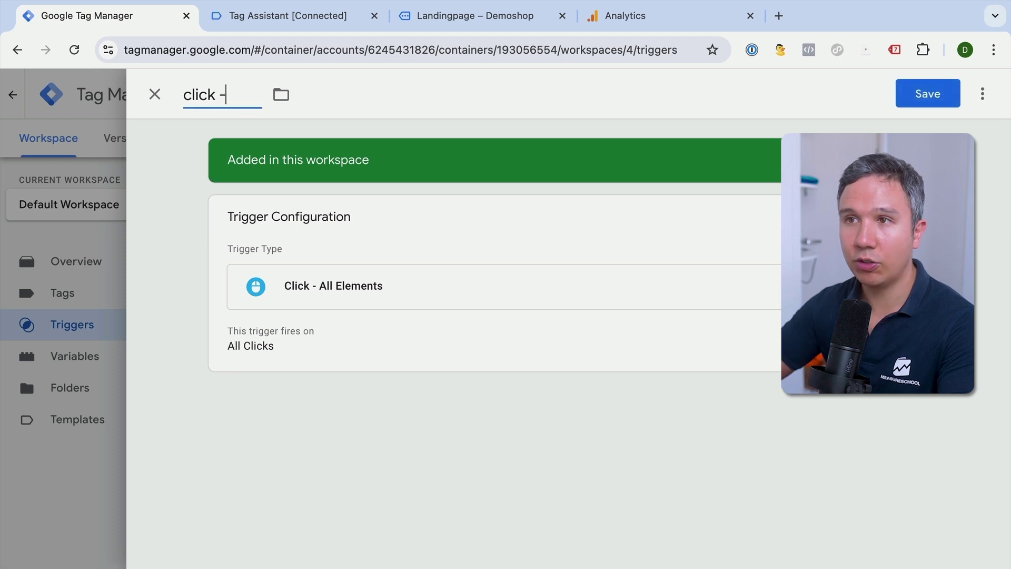
text( Add to cart)
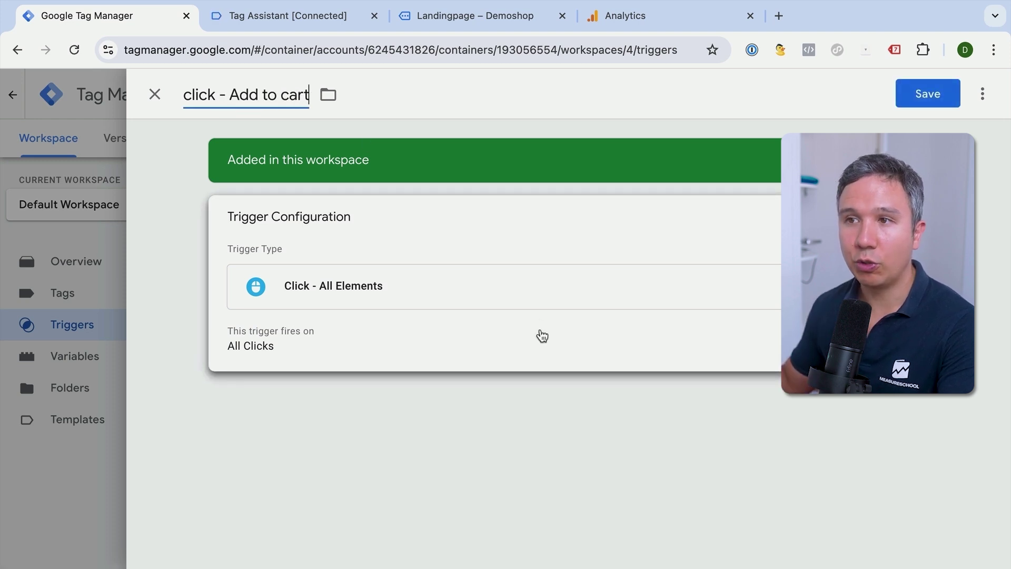
Make the trigger fire on Some Clicks where Click Text equals 'Add to cart', and save it.
click(542, 335)
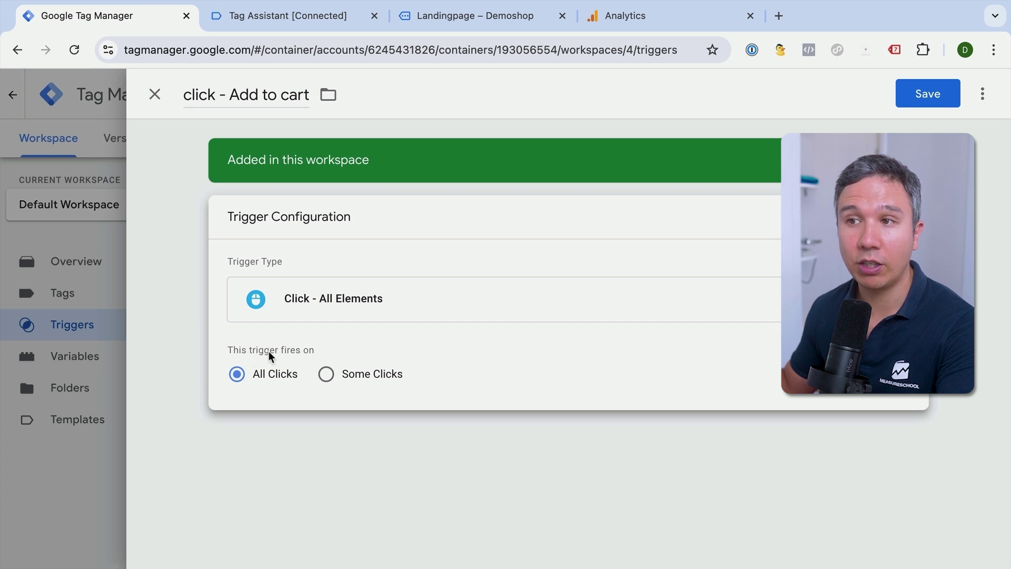
click(327, 375)
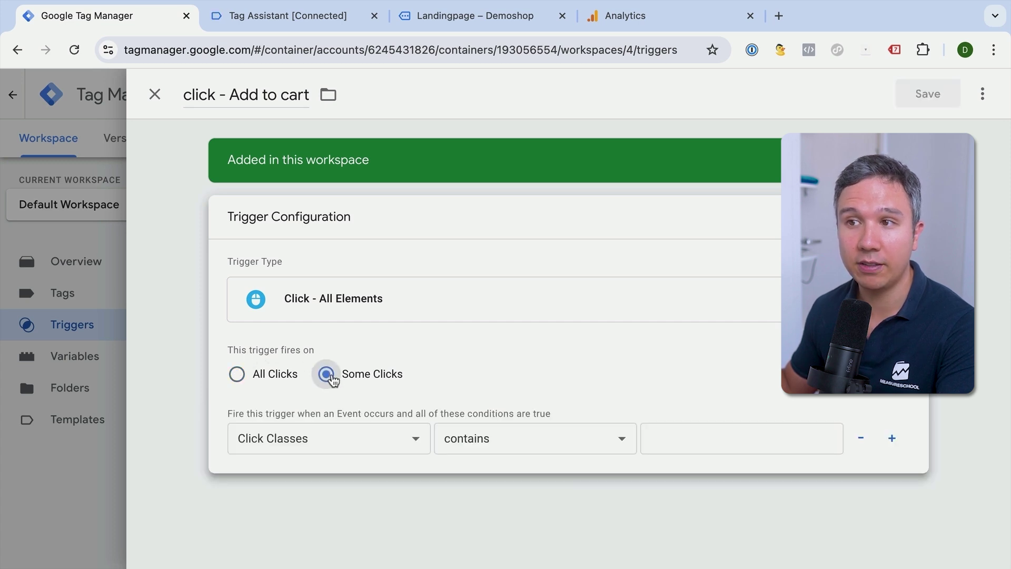
click(294, 438)
scroll(290, 442, down, 2)
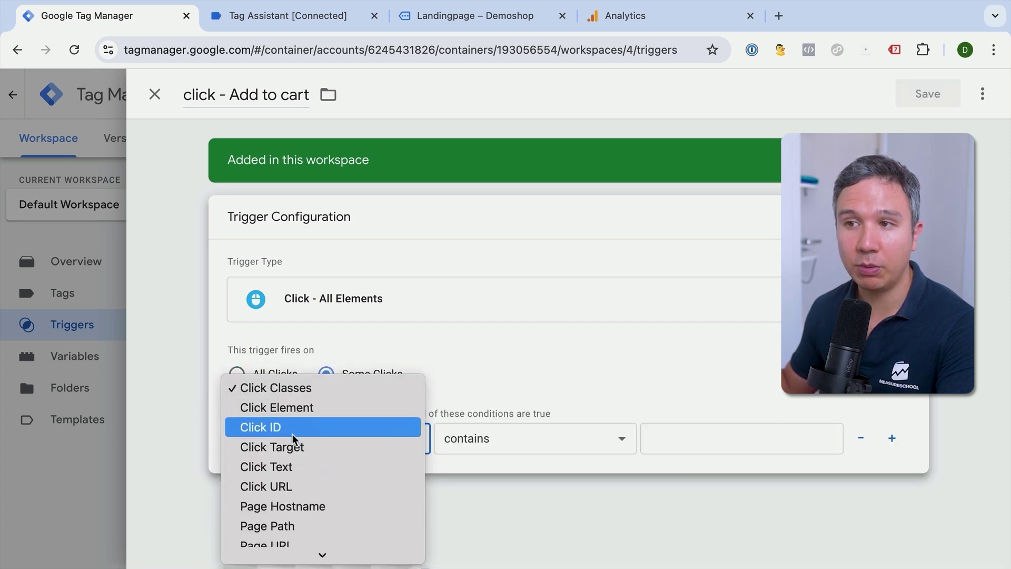
click(285, 467)
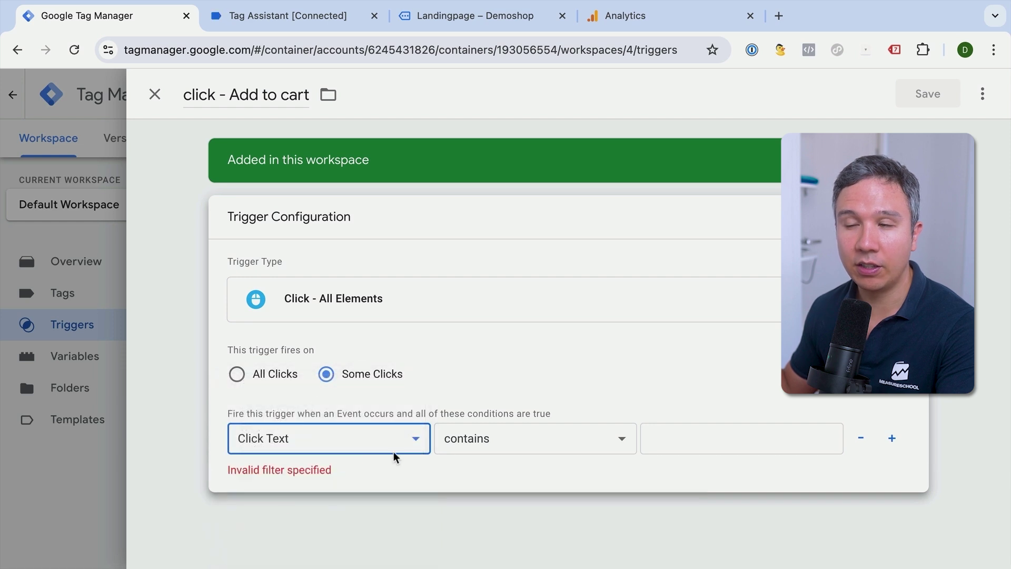
click(473, 448)
click(474, 418)
click(665, 441)
text(Add to cart)
click(920, 100)
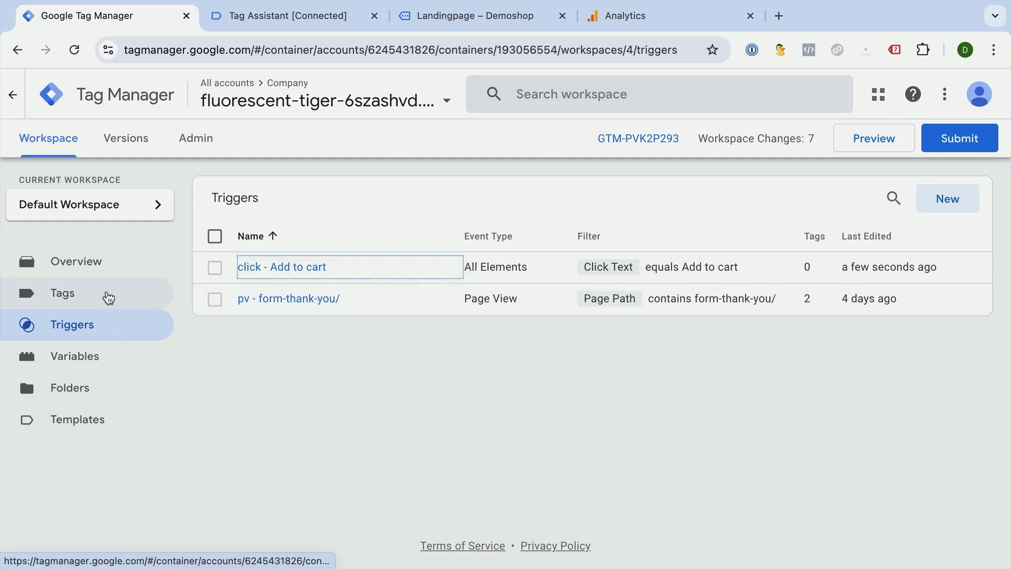
click(109, 298)
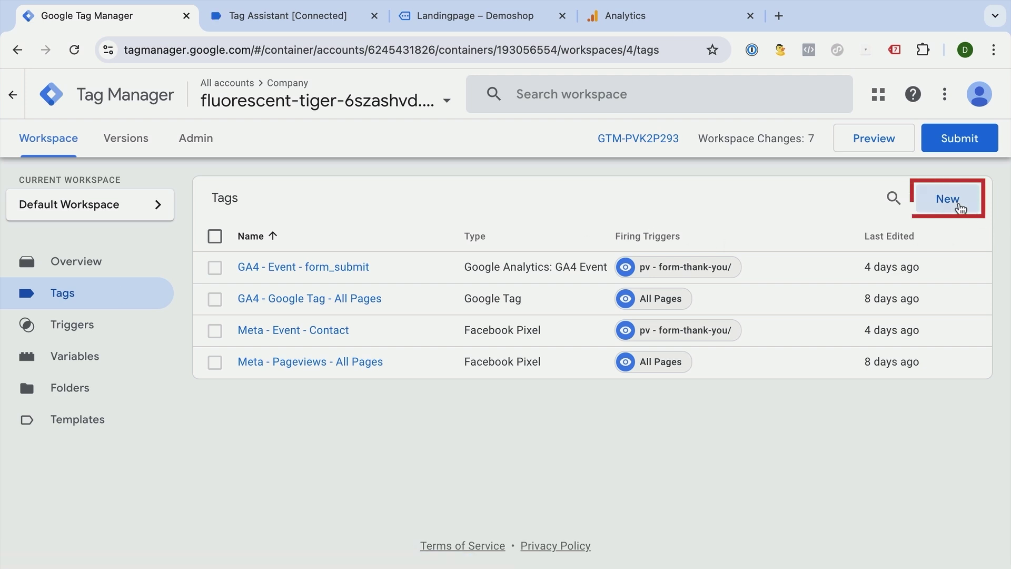
Create a new tag named 'GA4 - Event - Add to Cart Click'.
click(961, 208)
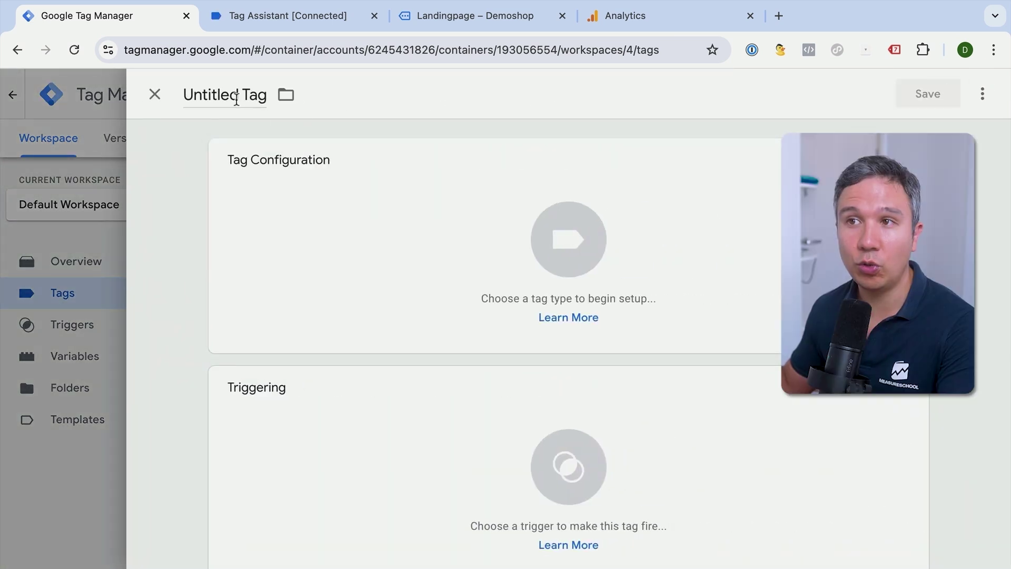
click(236, 97)
text(GA4 -)
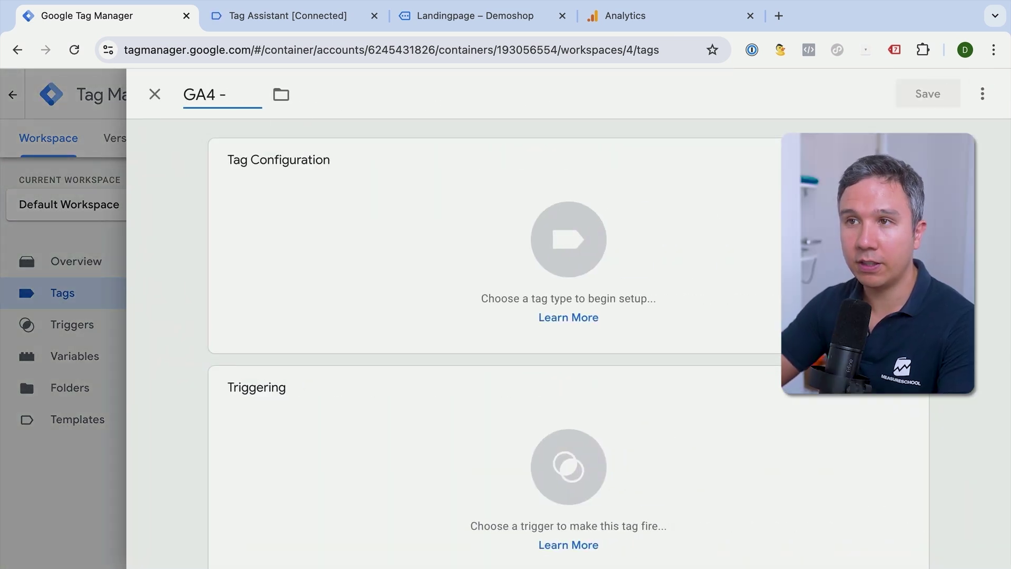
text( Event - Add to Cart Click)
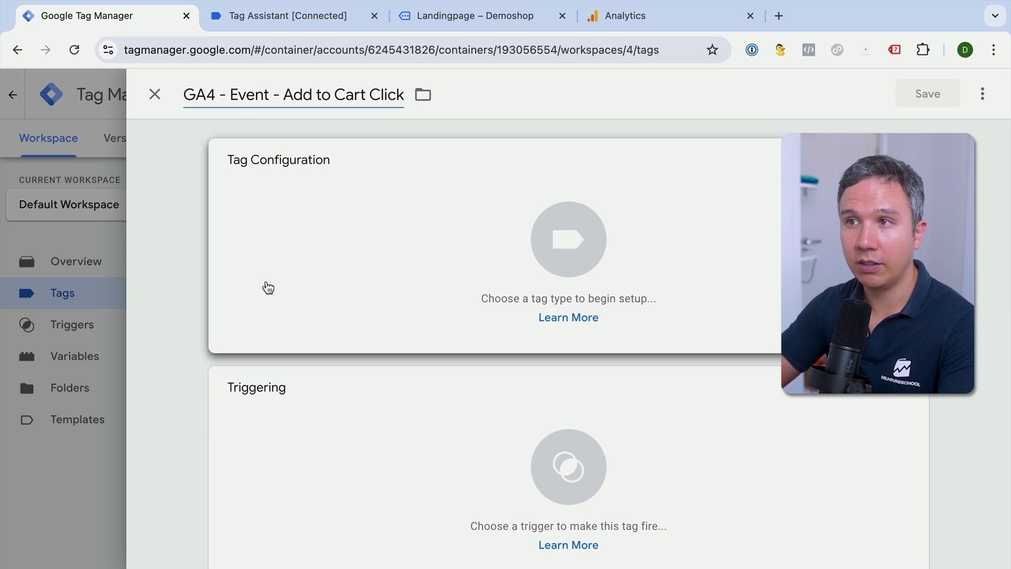
Set the tag type to Google Analytics GA4 Event and start on its Measurement ID.
click(267, 287)
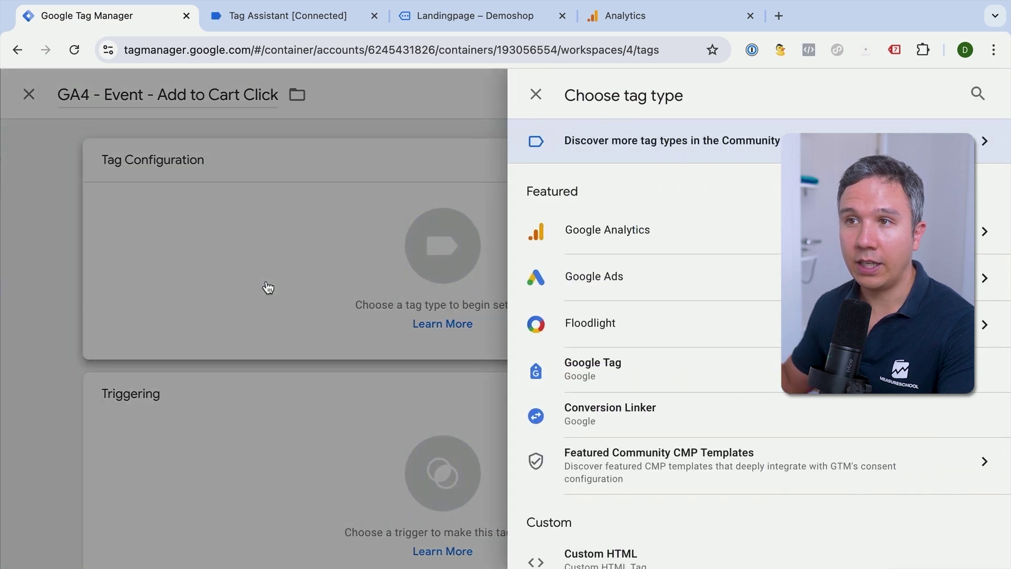
click(585, 237)
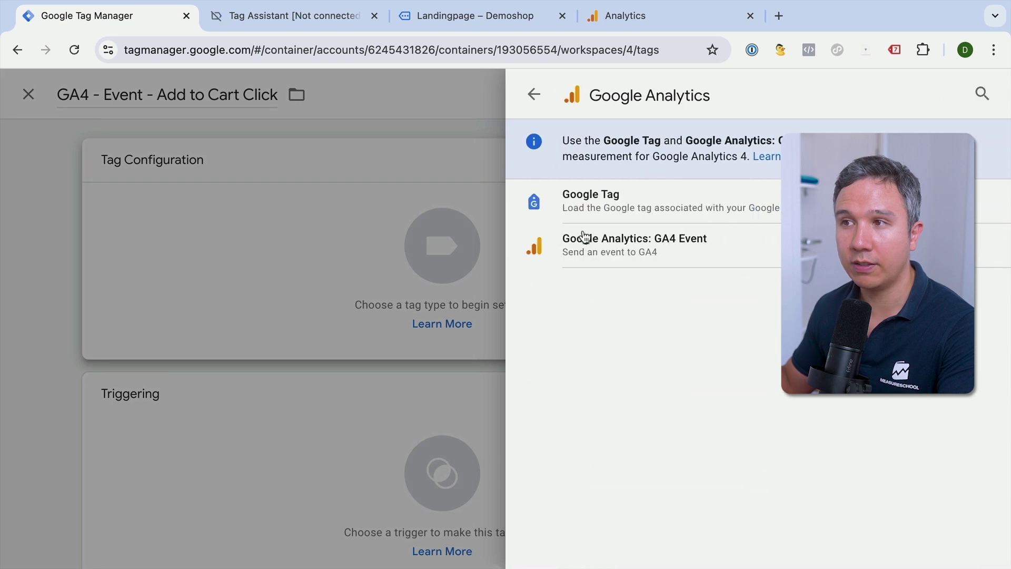
click(644, 255)
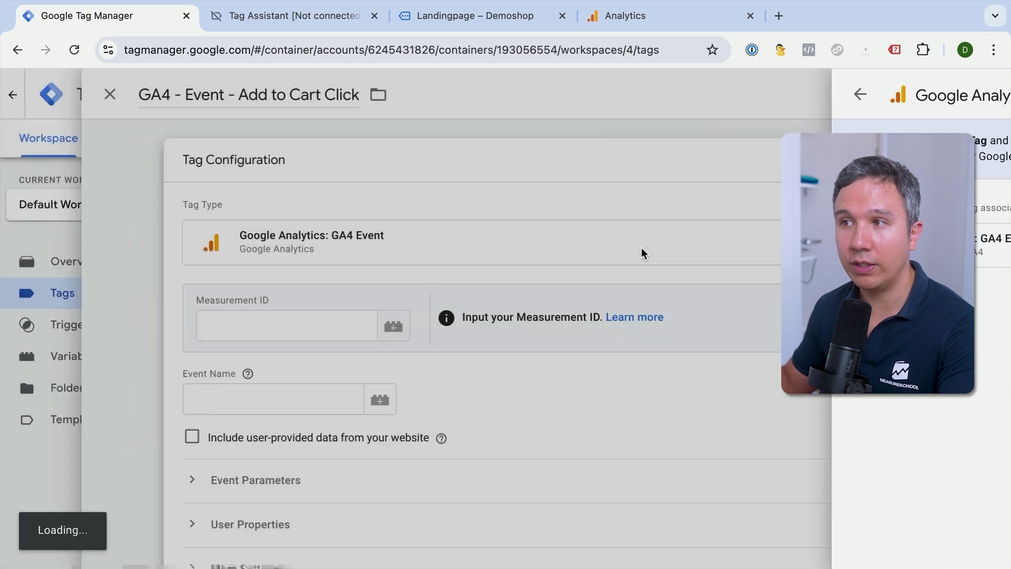
click(384, 310)
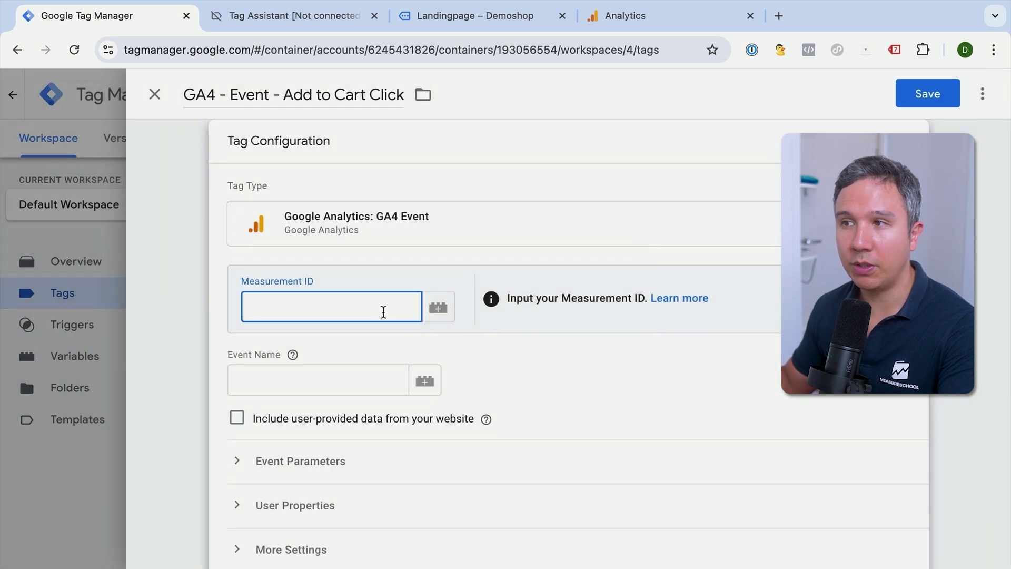
click(657, 28)
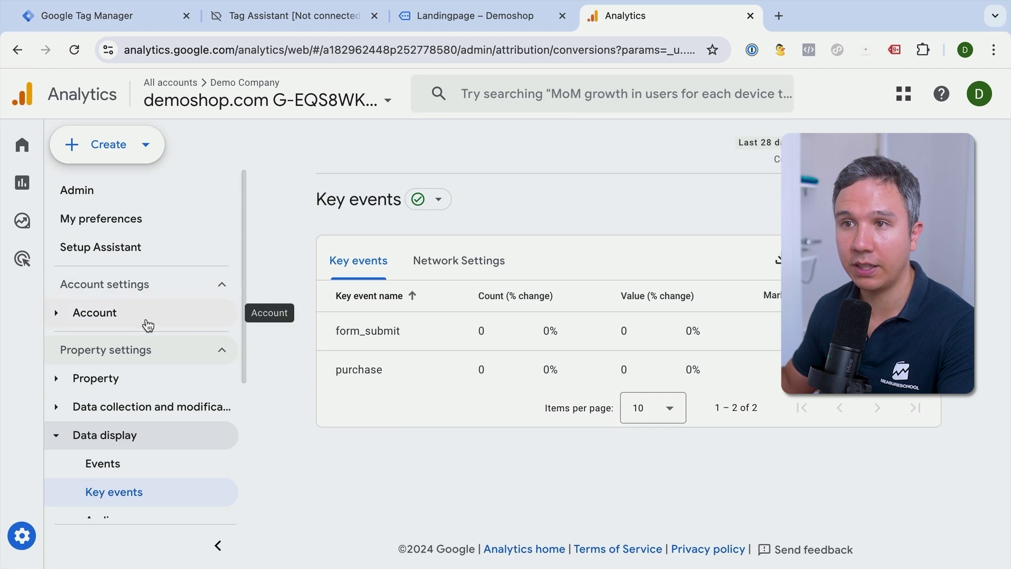
Copy Measurement ID G-EQS8WK44HF from the Website Demoshop stream into the GA4 tag.
click(103, 408)
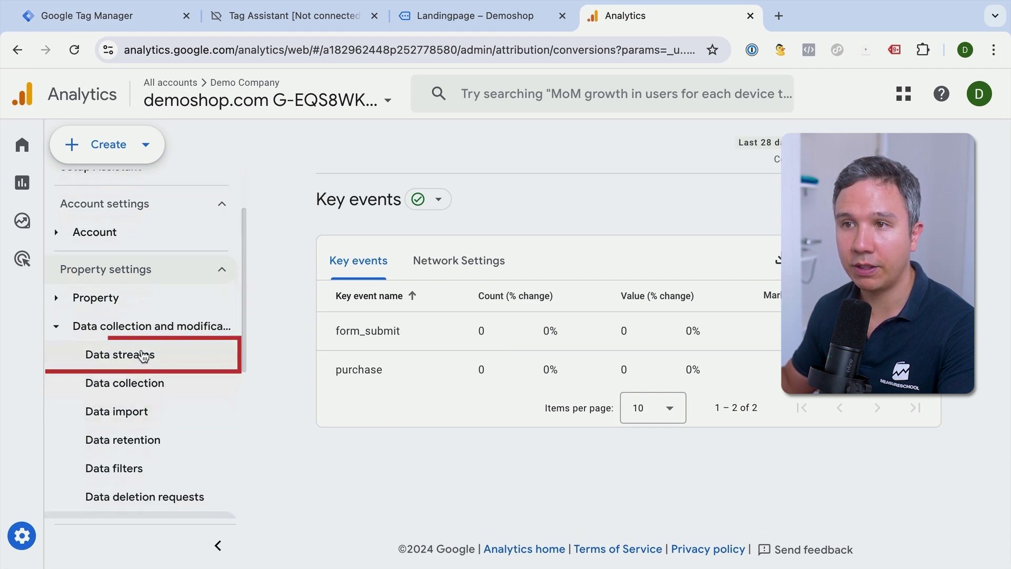
click(144, 356)
click(461, 232)
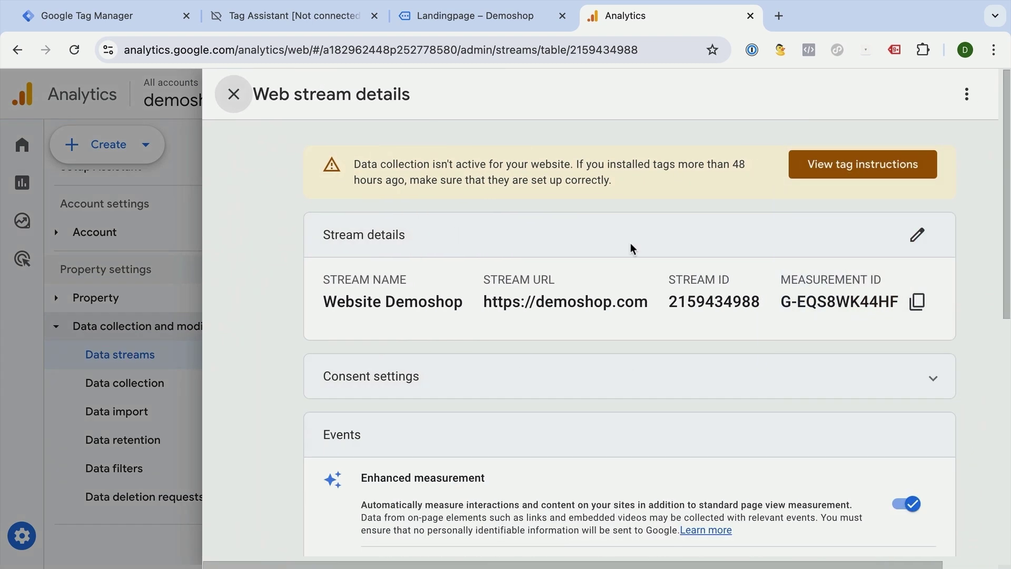
click(917, 300)
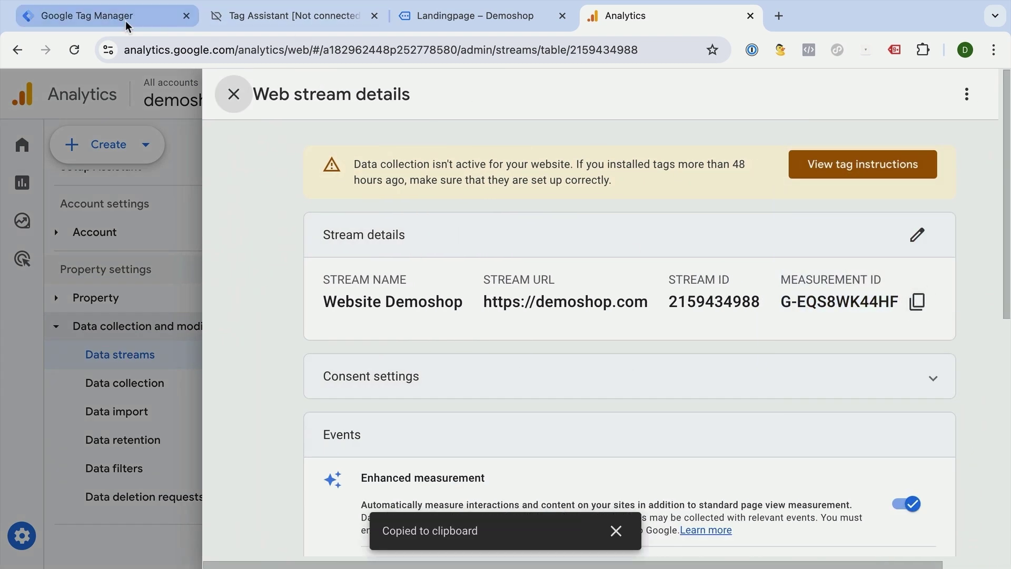
click(90, 20)
key(ctrl+v)
Set event name add_to_cart_click, attach the 'click - Add to cart' trigger, and save the tag.
click(285, 384)
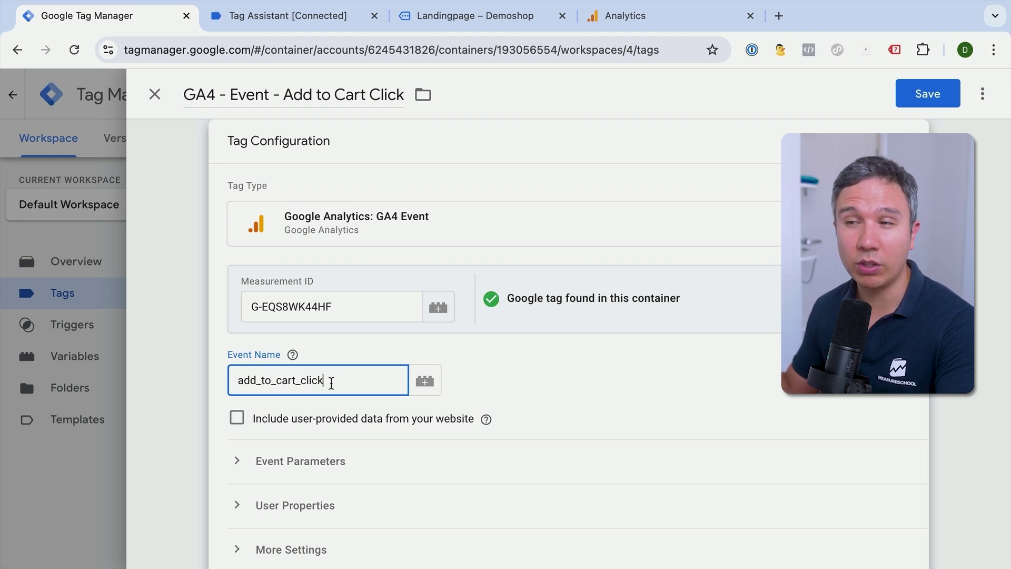
scroll(165, 422, down, 5)
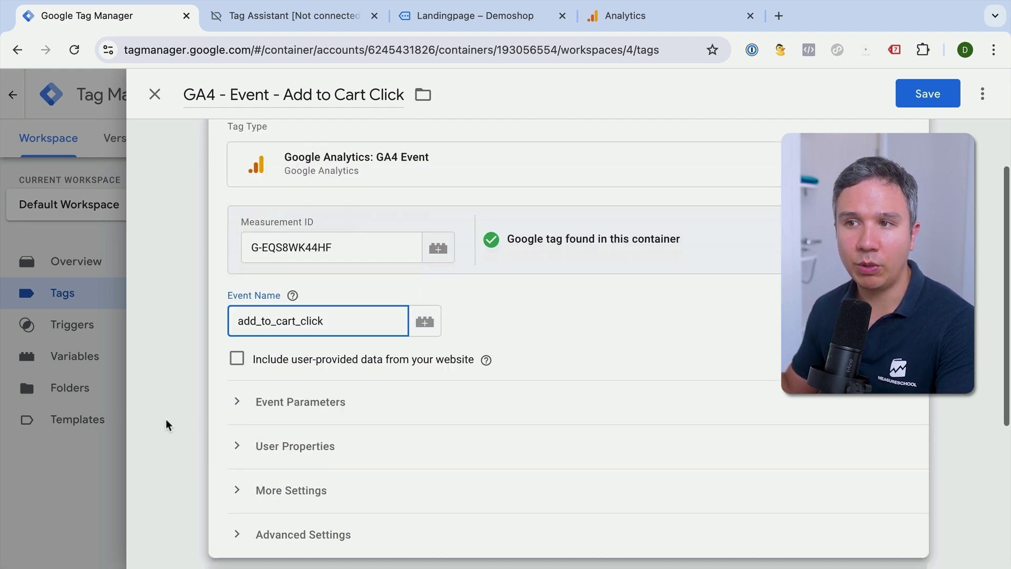
click(389, 418)
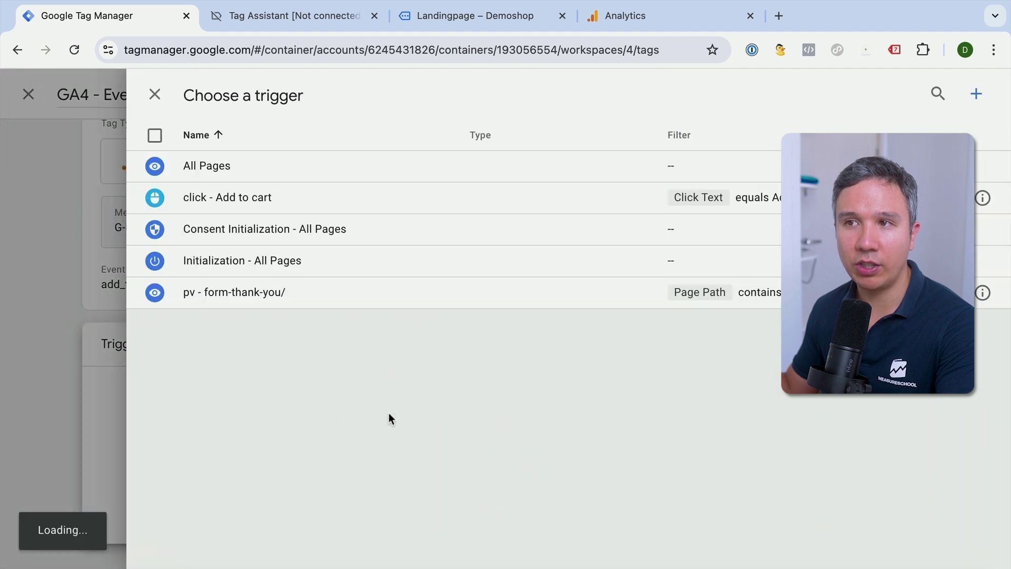
click(258, 200)
click(916, 105)
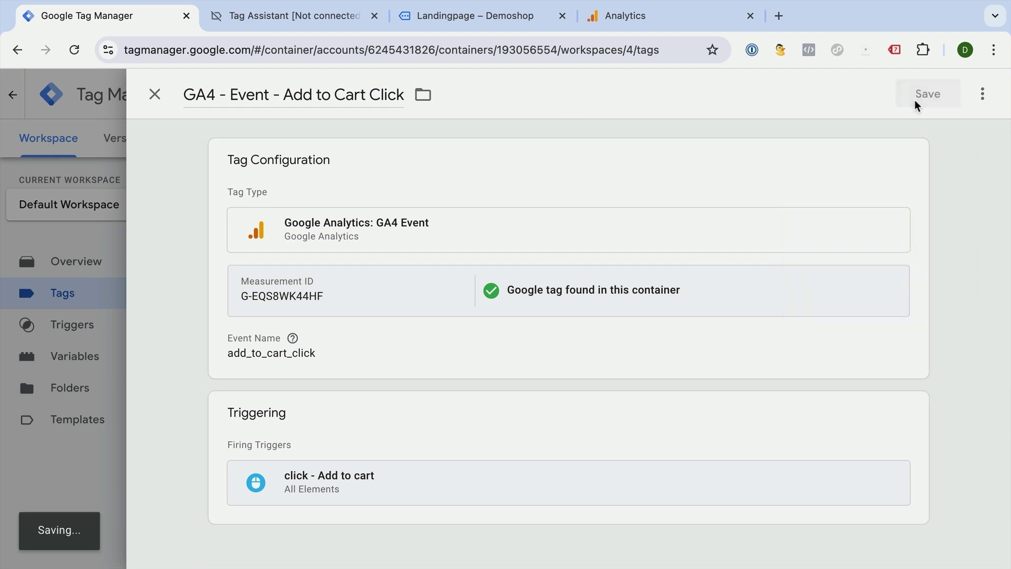
click(896, 143)
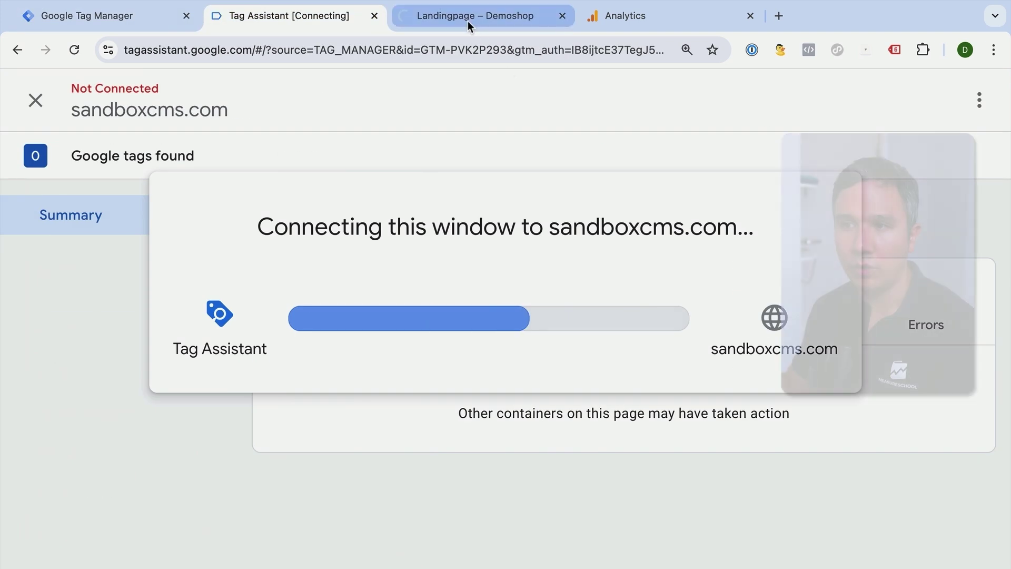
Connect Tag Assistant to the demo shop, open the Album product page, and inspect the earlier Click event.
click(467, 21)
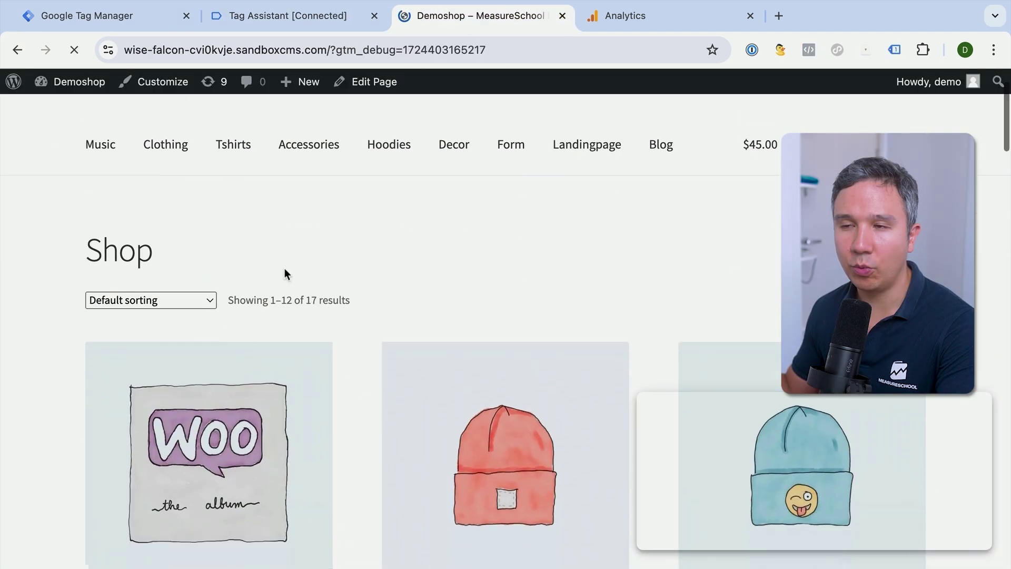
scroll(285, 273, down, 3)
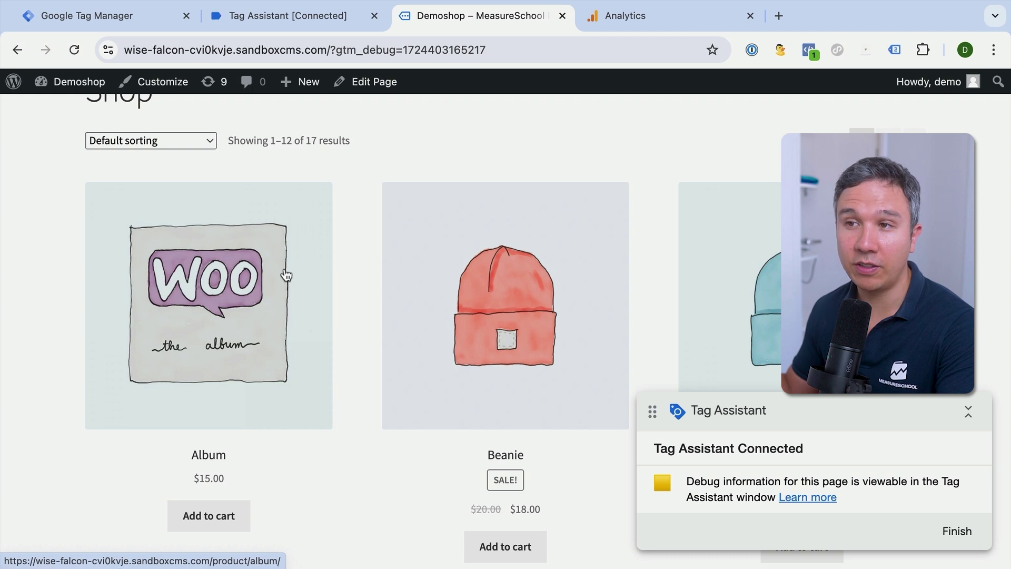
click(286, 275)
click(322, 21)
click(503, 443)
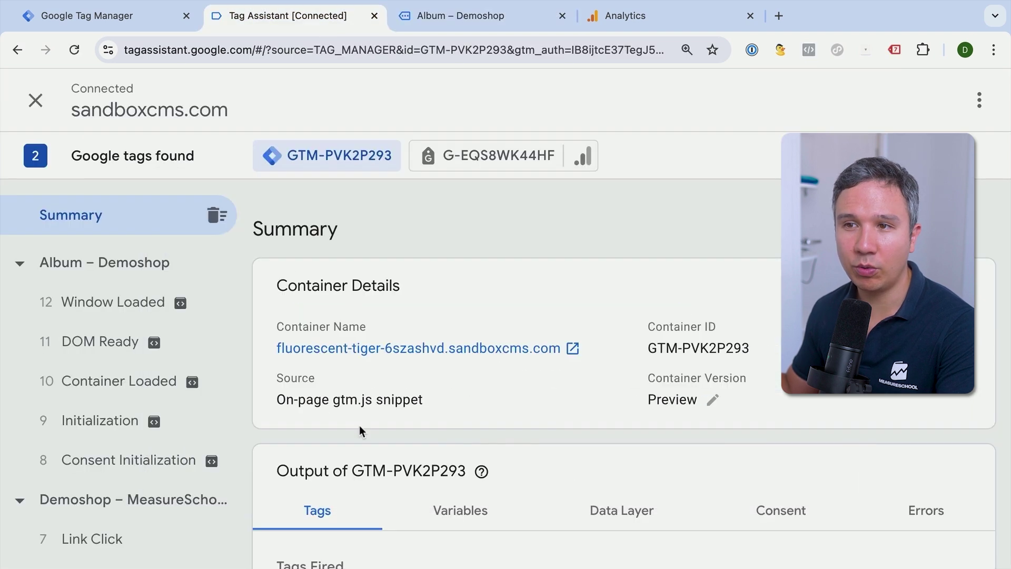
scroll(126, 400, down, 4)
click(79, 352)
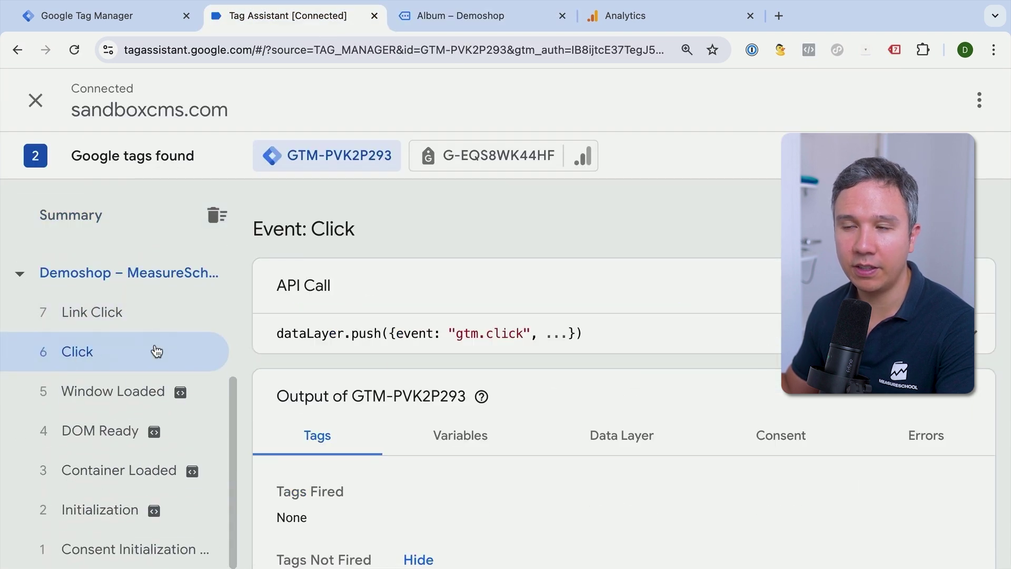
scroll(391, 453, down, 2)
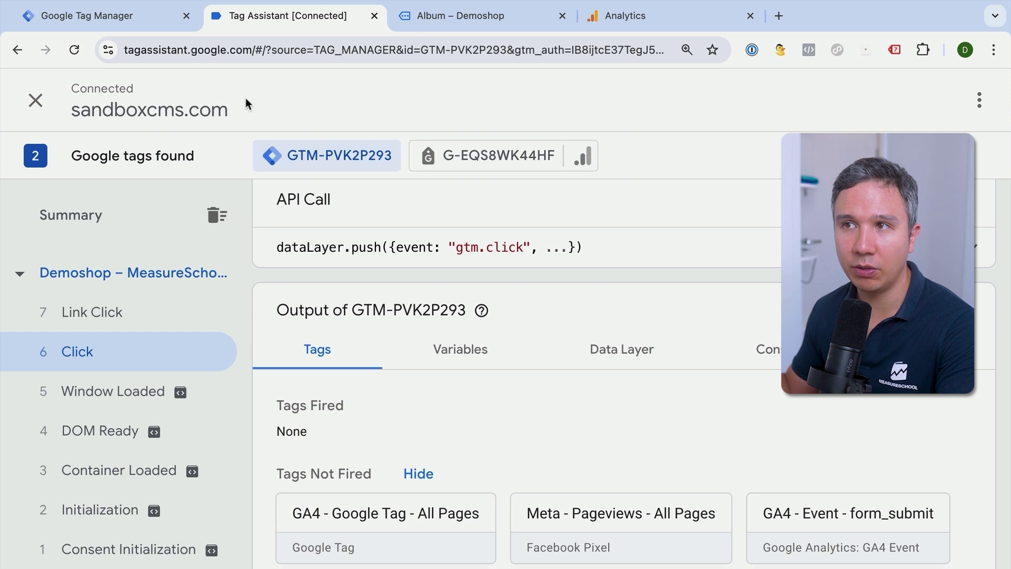
Add the Album to the cart and confirm the GA4 - Event - Add to Cart Click tag fired.
click(425, 21)
scroll(452, 281, down, 4)
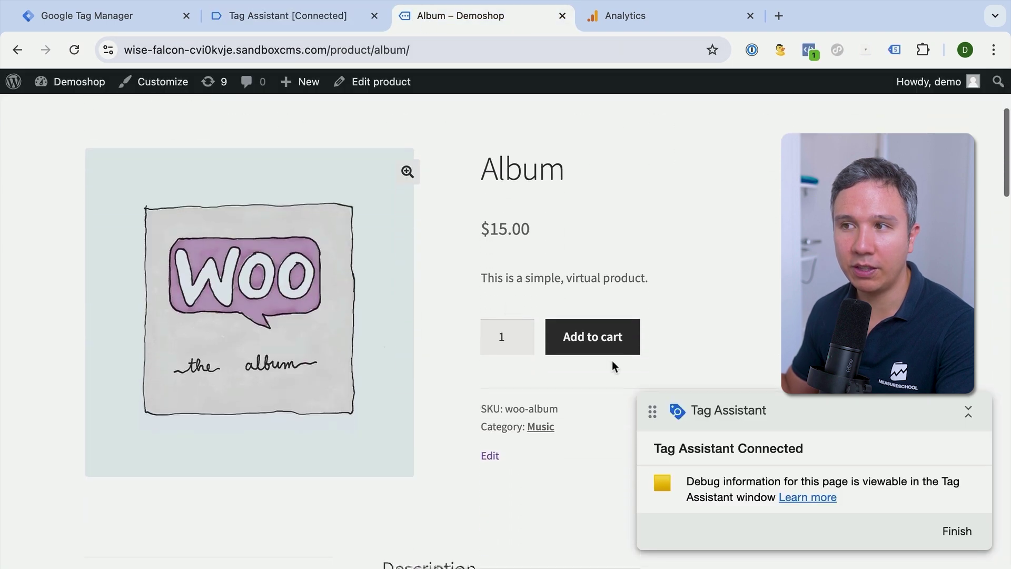
click(592, 352)
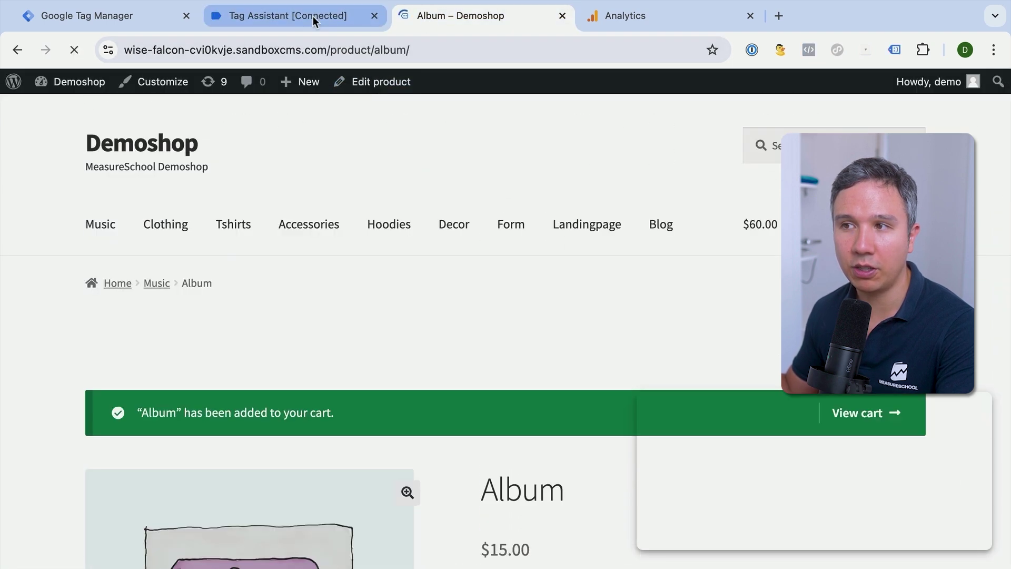
click(313, 16)
scroll(132, 385, up, 8)
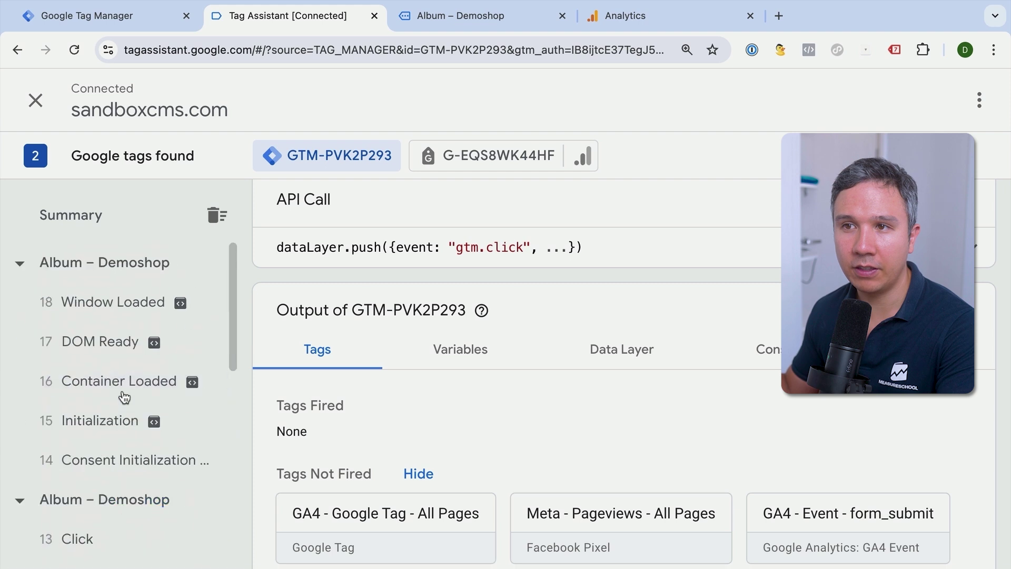
scroll(95, 332, down, 4)
click(84, 325)
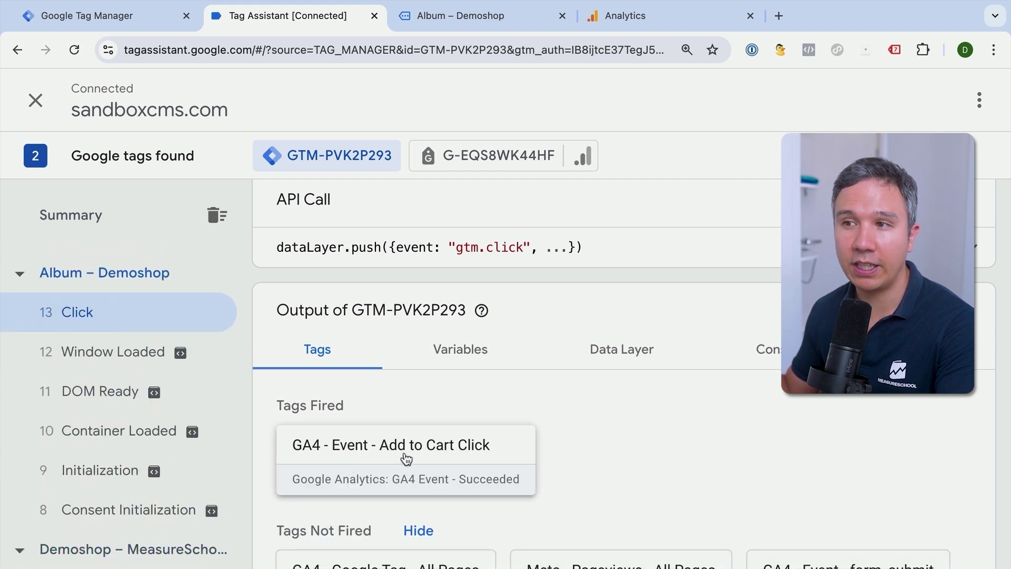
click(430, 450)
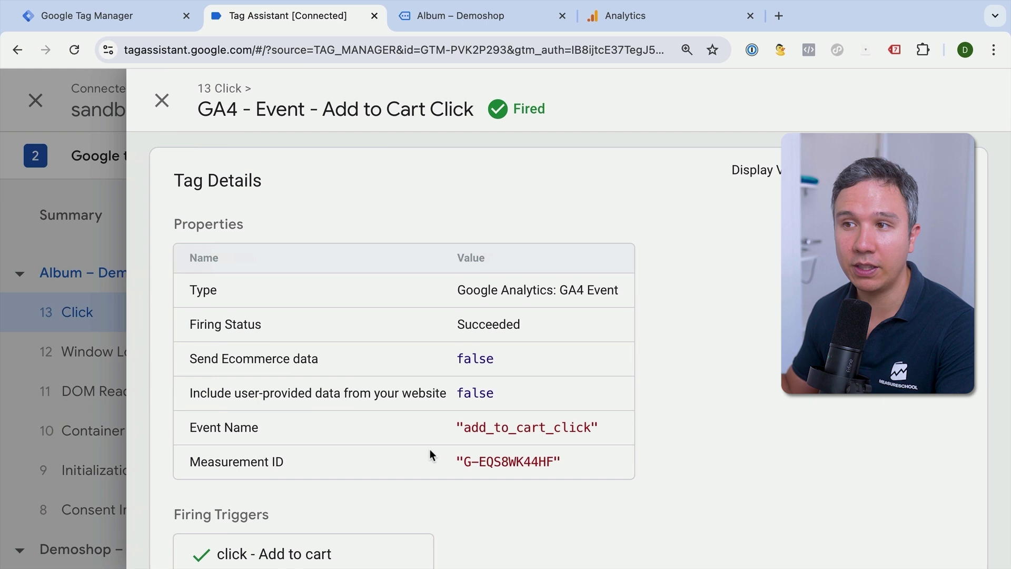
scroll(343, 305, down, 4)
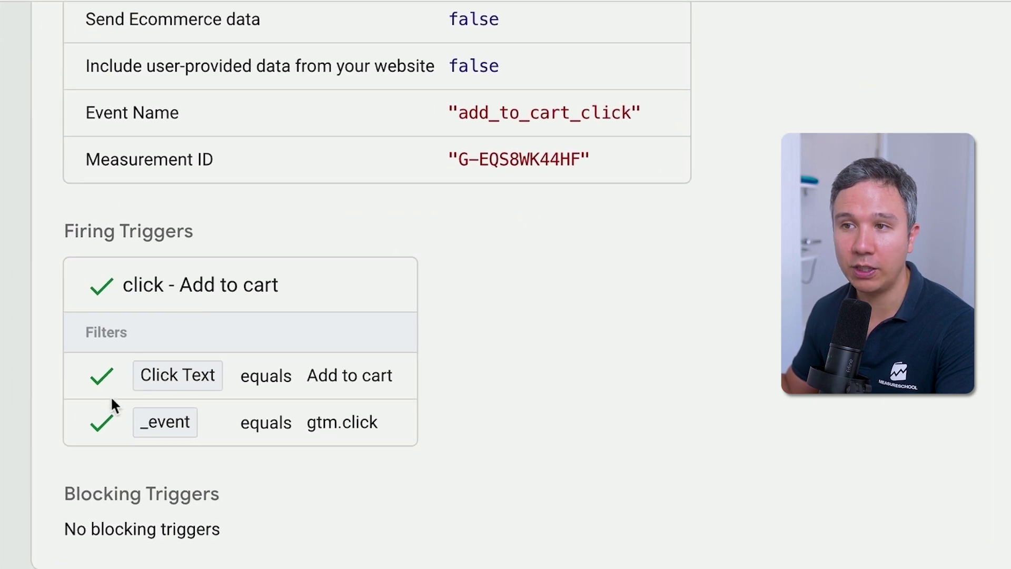
scroll(107, 392, up, 5)
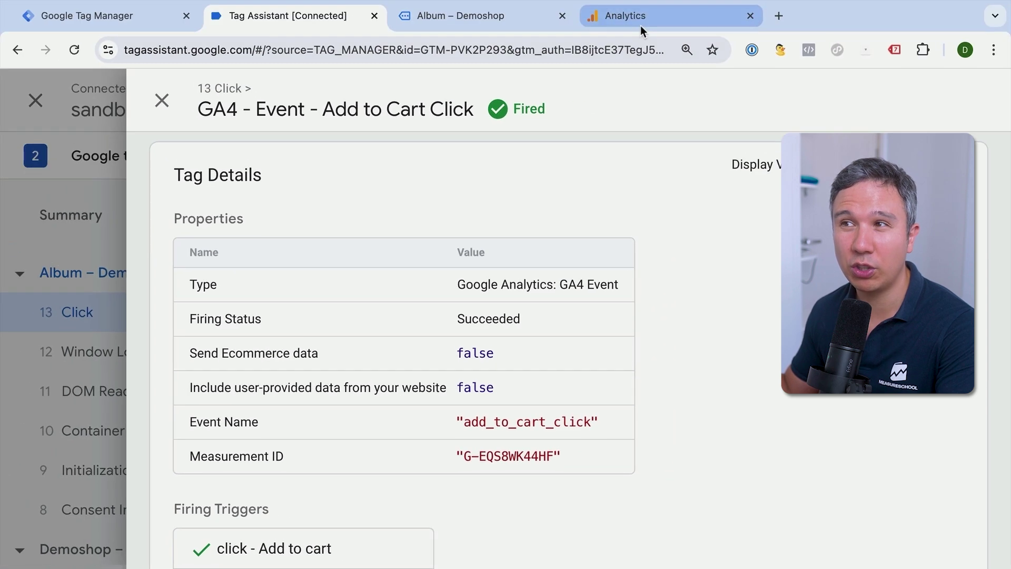
click(640, 25)
Check DebugView and the Engagement > Events report for add_to_cart_click, then return to Tag Manager.
click(232, 105)
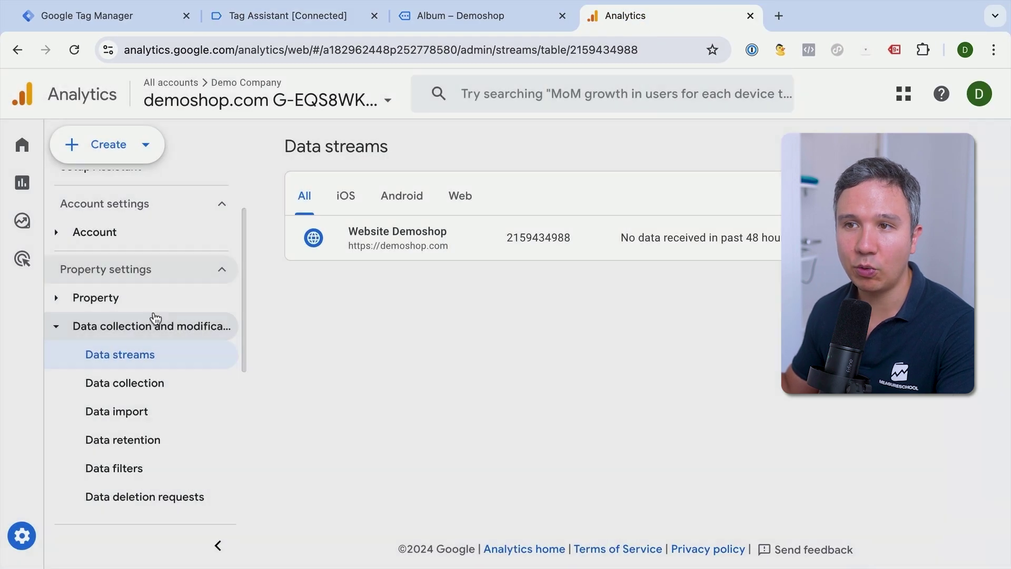
scroll(122, 386, down, 5)
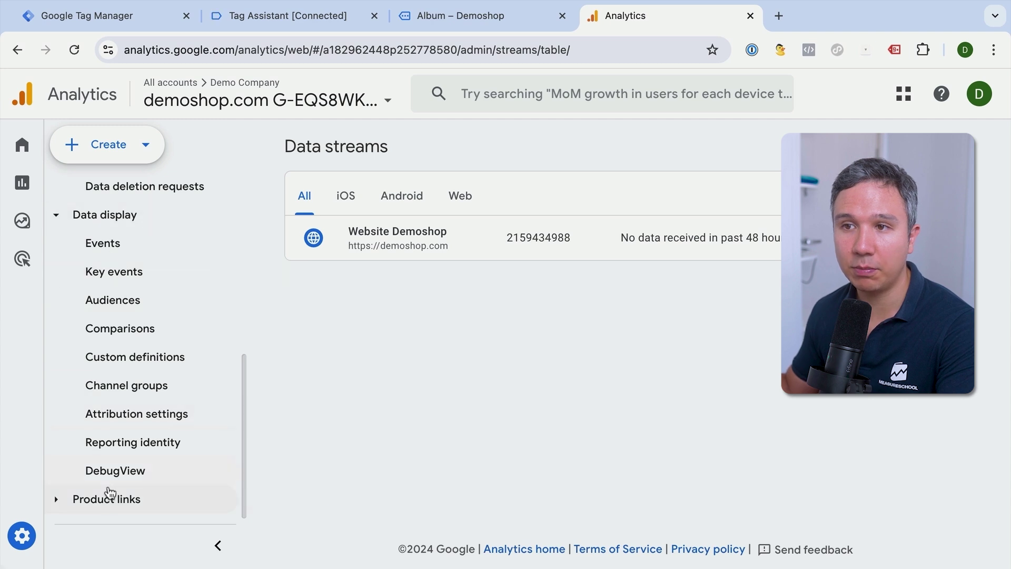
click(116, 472)
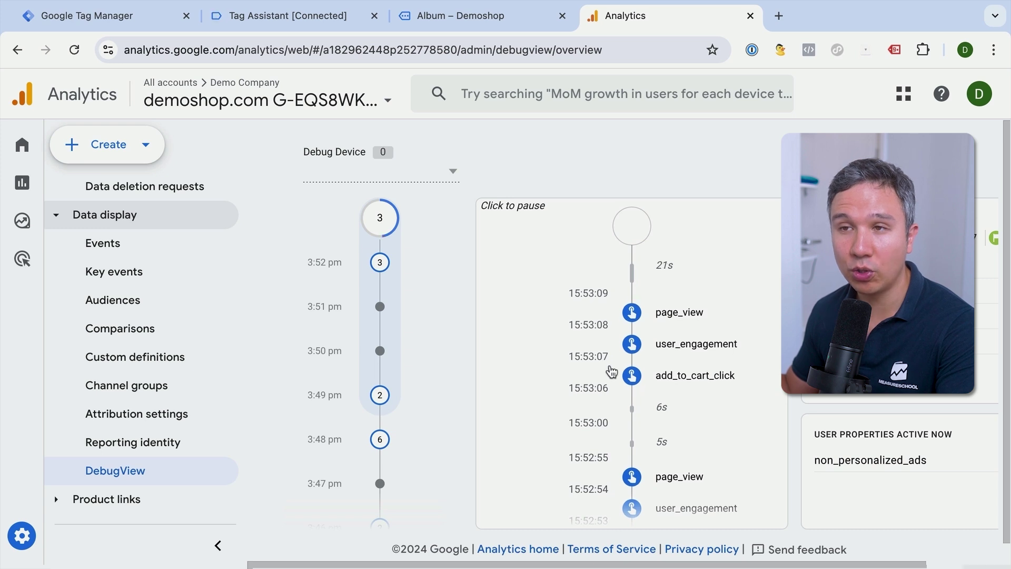
click(23, 184)
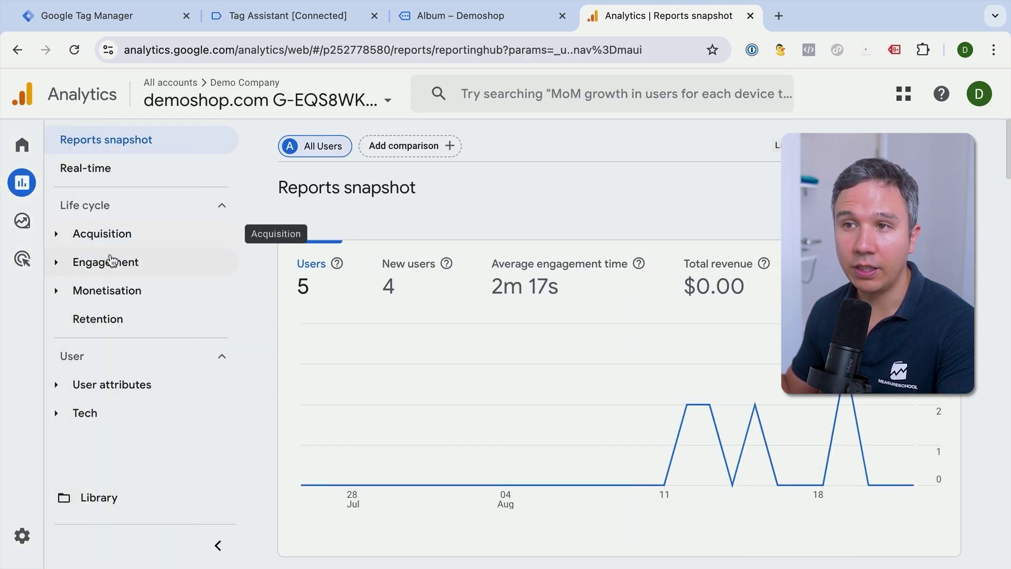
click(56, 263)
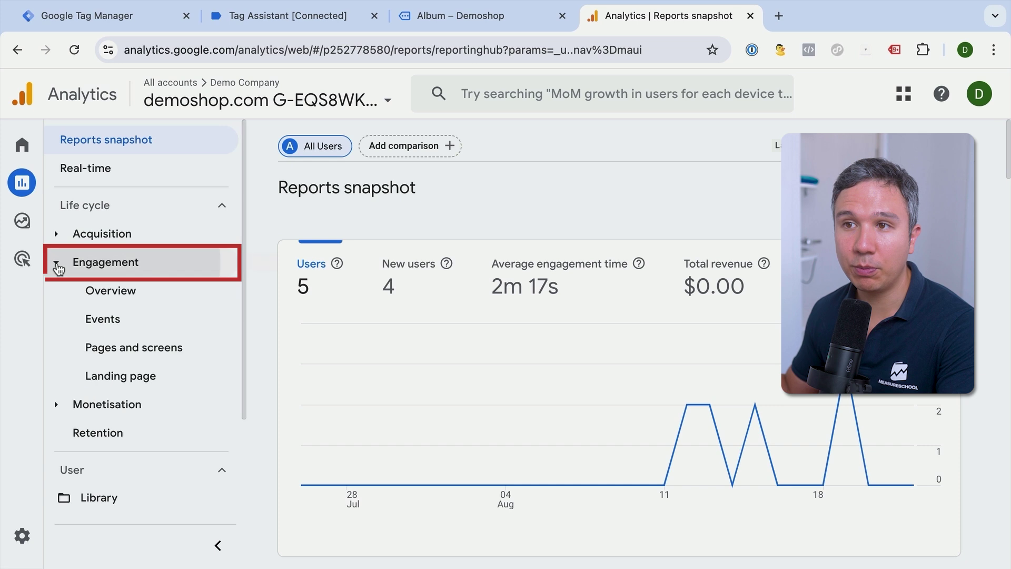
click(99, 321)
scroll(350, 353, down, 5)
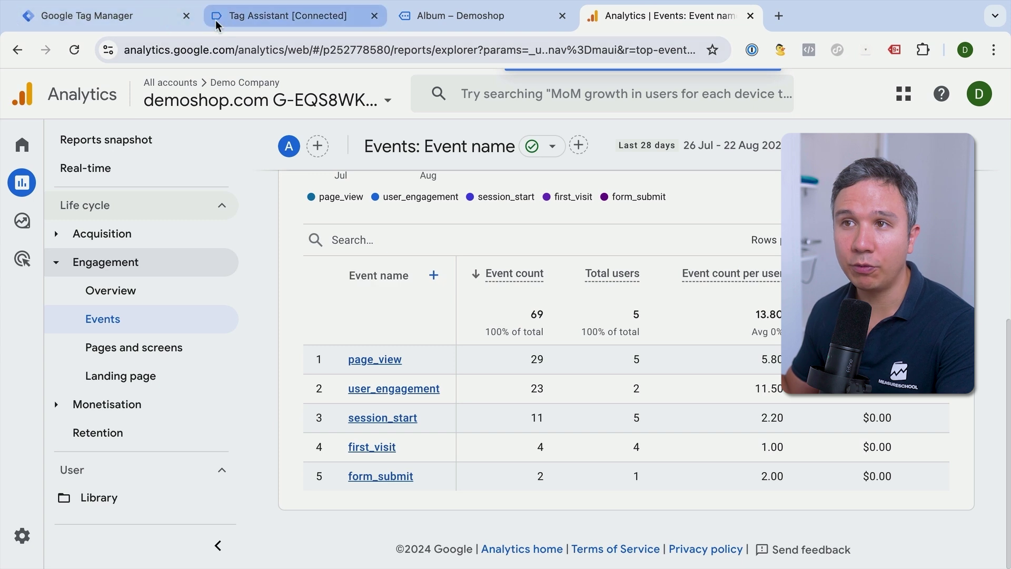
click(150, 24)
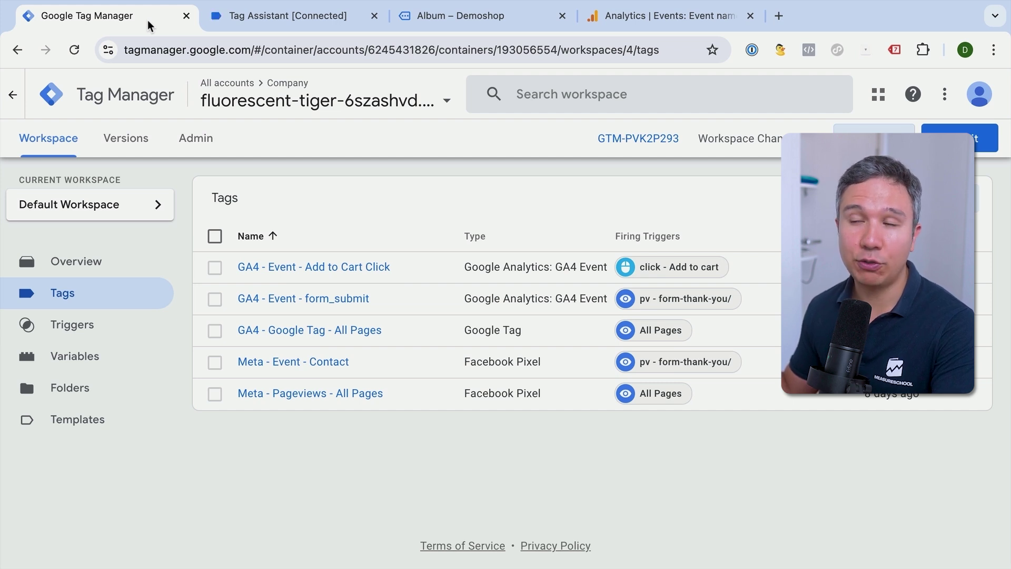
Submit and publish the container as version 'Added GA4 Event for add to cart click'.
click(940, 141)
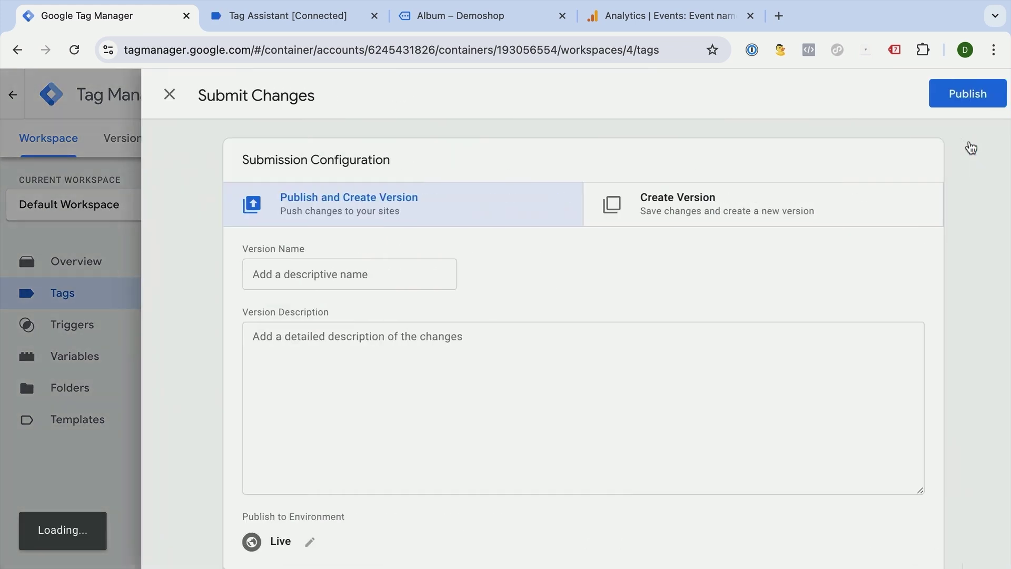
click(371, 268)
text(Added GA4 Event for add to cart click)
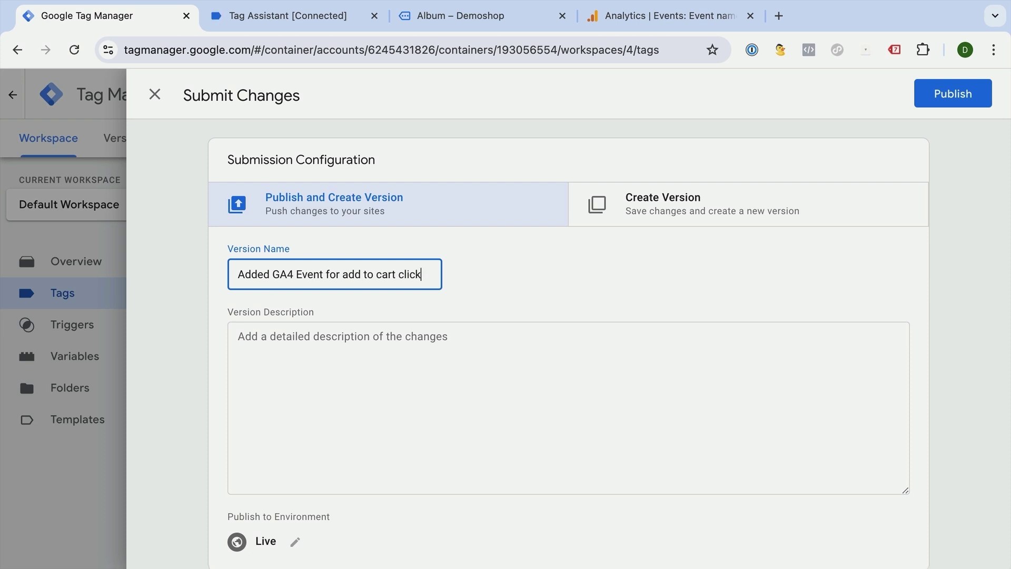
click(943, 95)
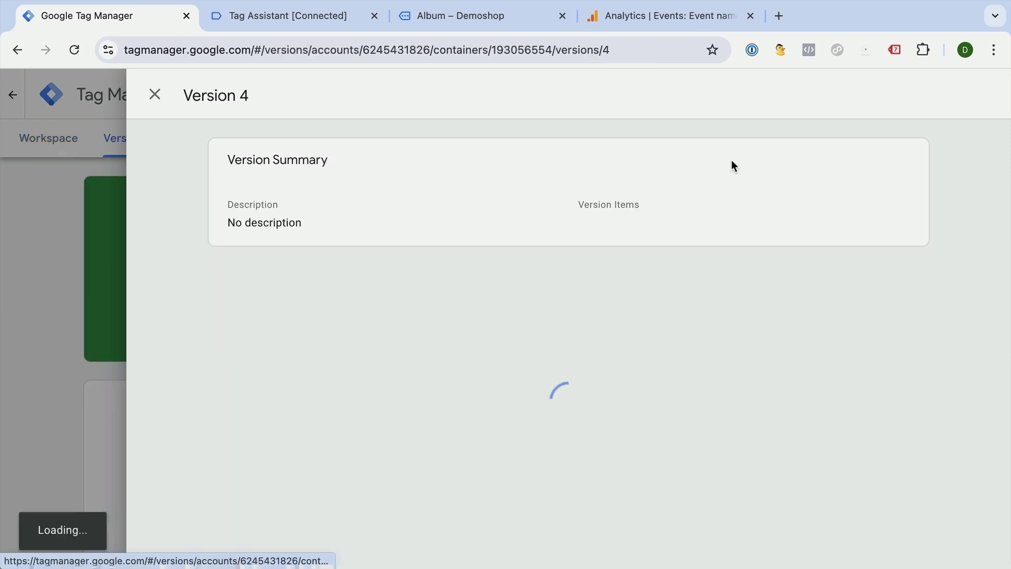